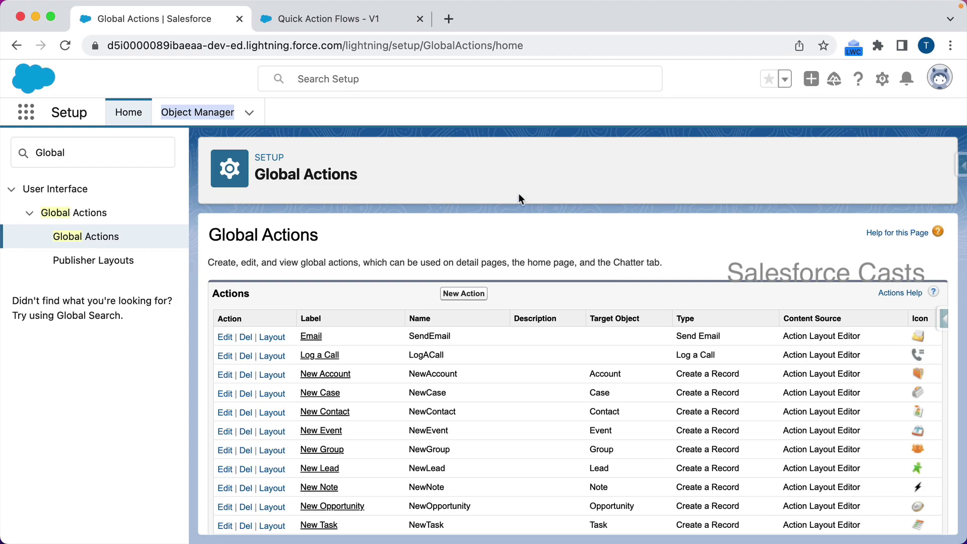
# Screenshot the Global Actions table, then return to the Quick Action Flows flow tab
pyautogui.click(386, 27)
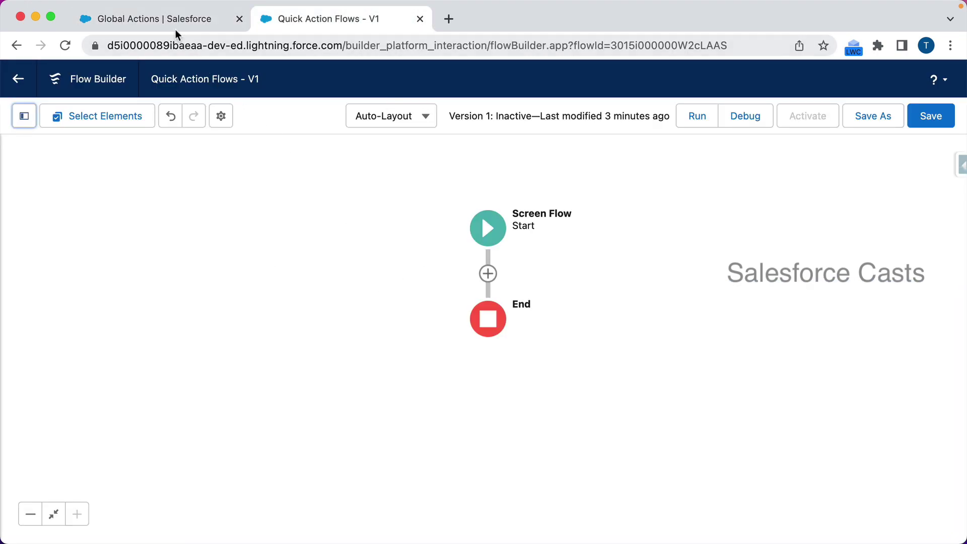
pyautogui.click(180, 29)
pyautogui.press('super+shift+4')
pyautogui.moveTo(197, 265); pyautogui.dragTo(751, 531)
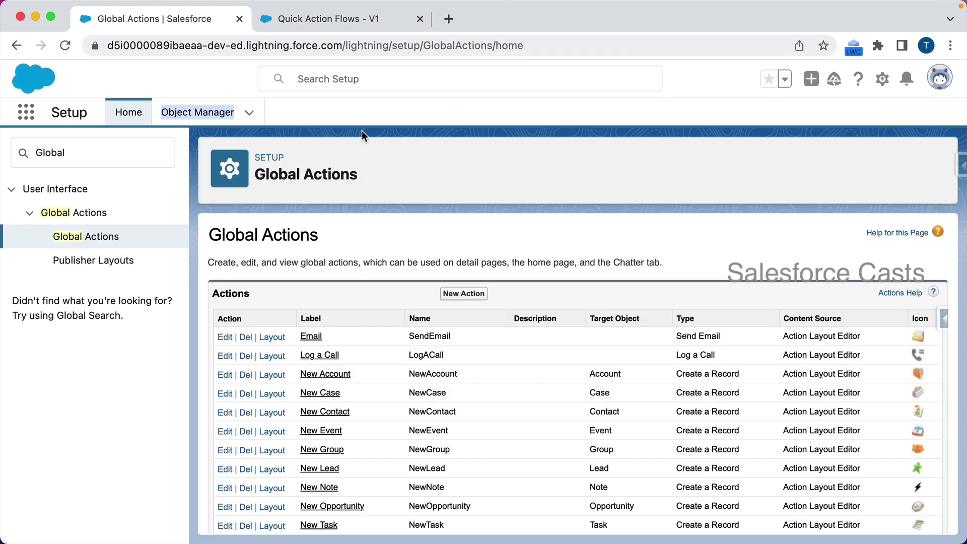
pyautogui.click(362, 30)
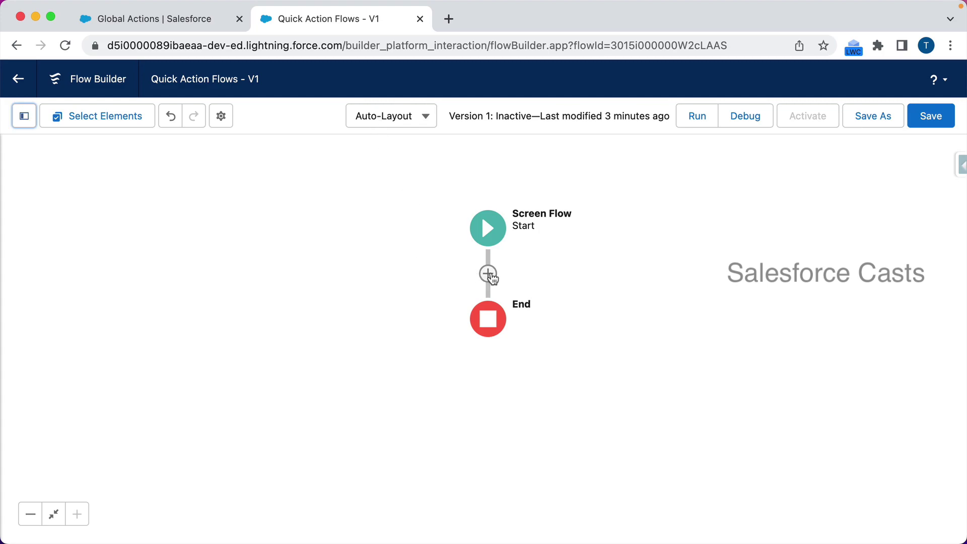
pyautogui.click(487, 273)
pyautogui.click(451, 417)
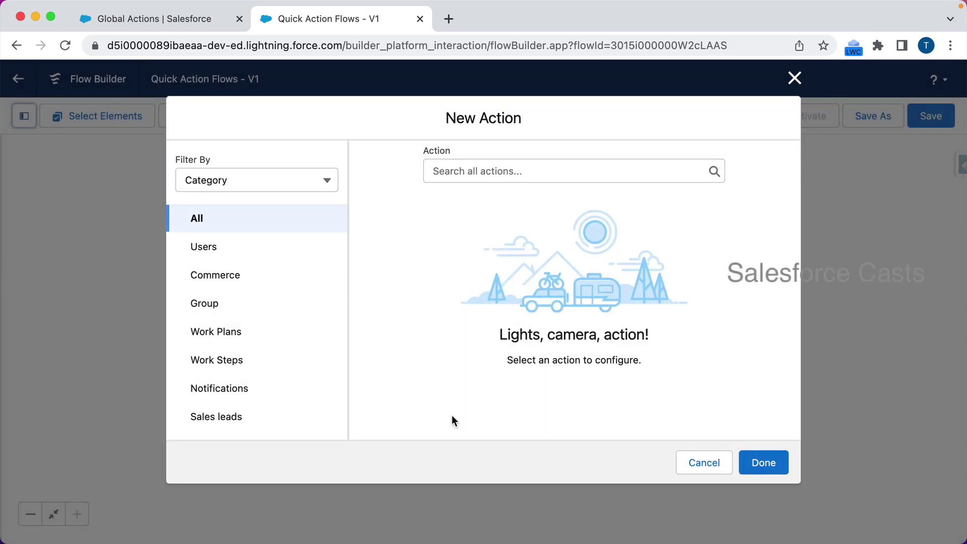
pyautogui.scroll(-3, 287, 382)
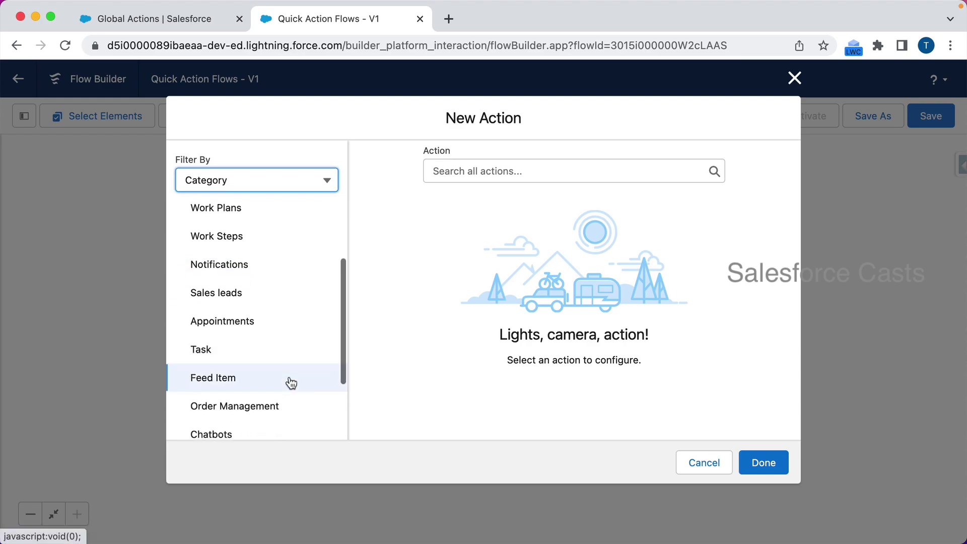
pyautogui.click(184, 26)
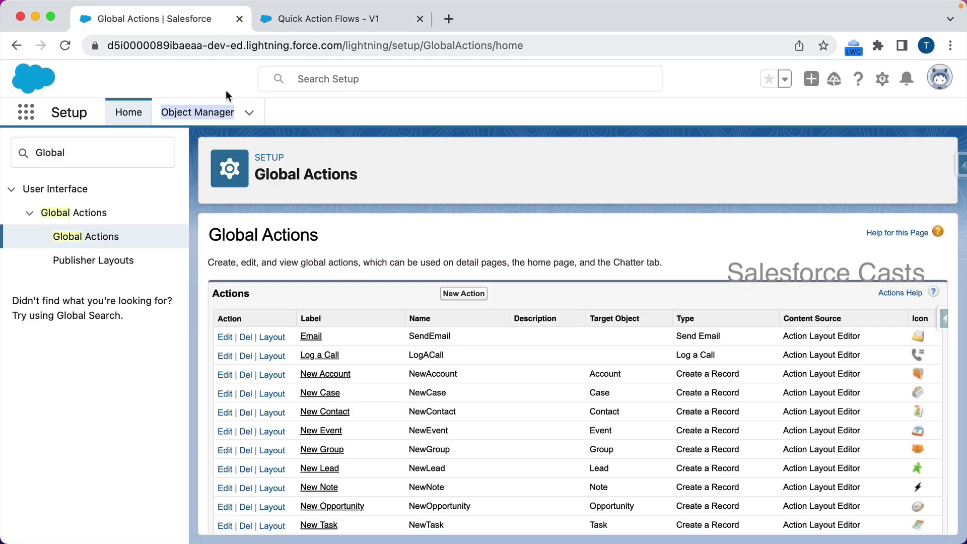
pyautogui.click(345, 22)
pyautogui.scroll(-3, 282, 380)
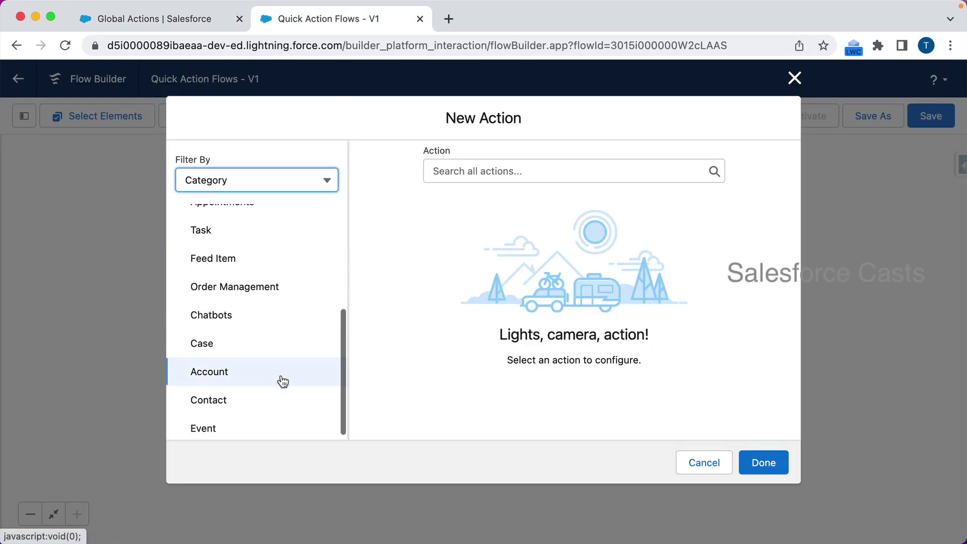
pyautogui.click(258, 378)
pyautogui.click(482, 171)
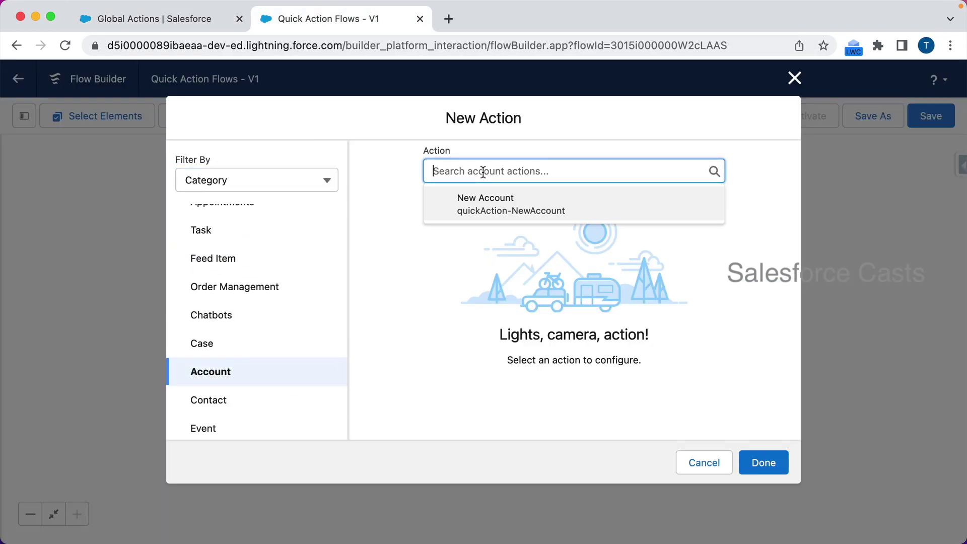
pyautogui.click(486, 211)
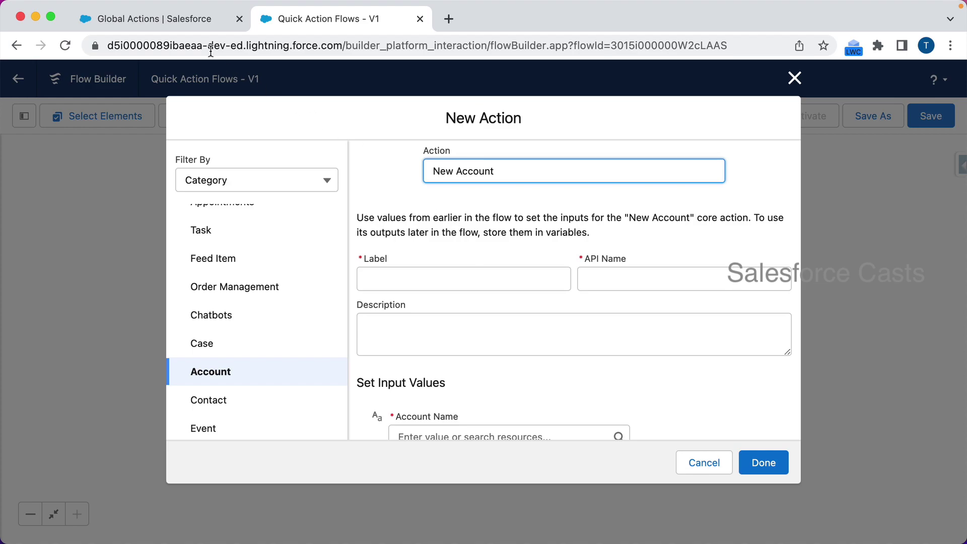
pyautogui.click(186, 25)
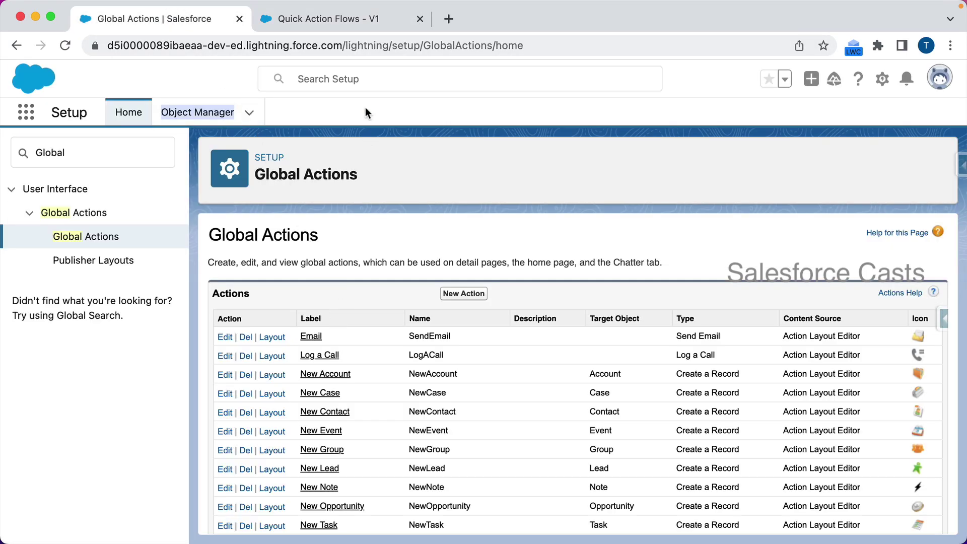
pyautogui.click(357, 23)
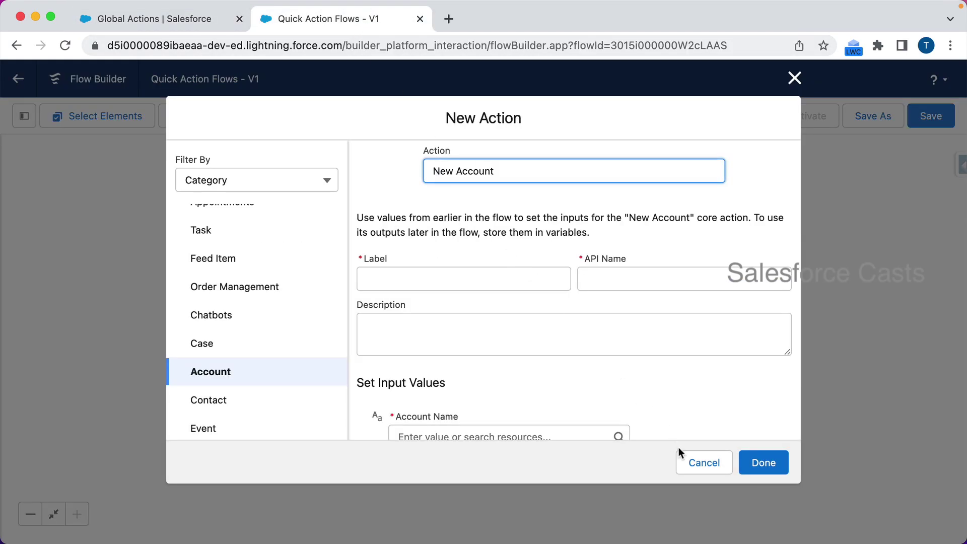
pyautogui.click(686, 460)
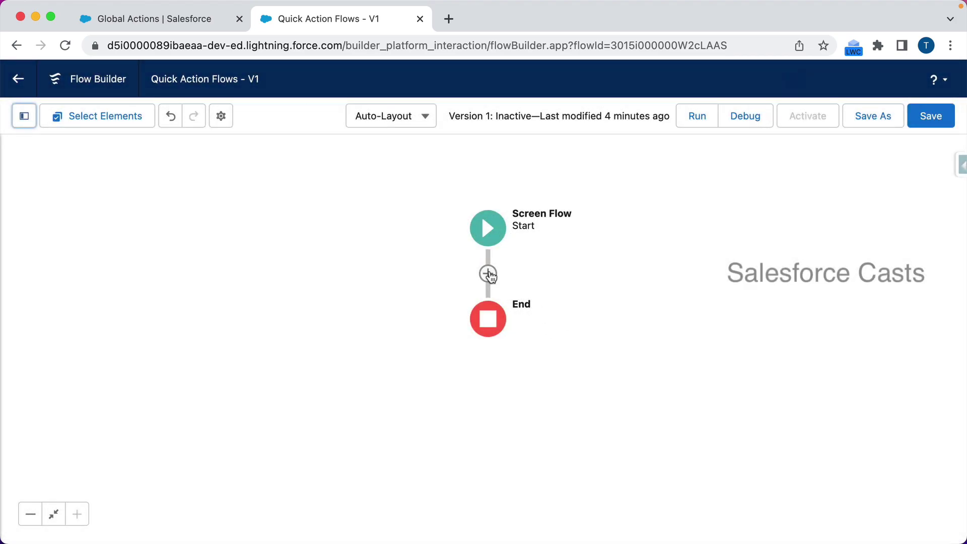
# Add a Screen element after Start with a required 'Account Name' Text input
pyautogui.click(489, 274)
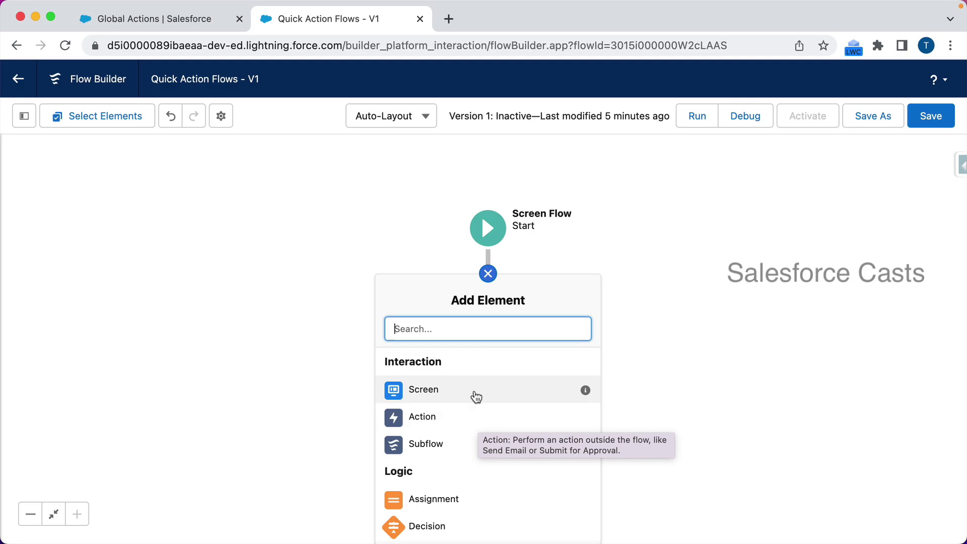
pyautogui.click(476, 392)
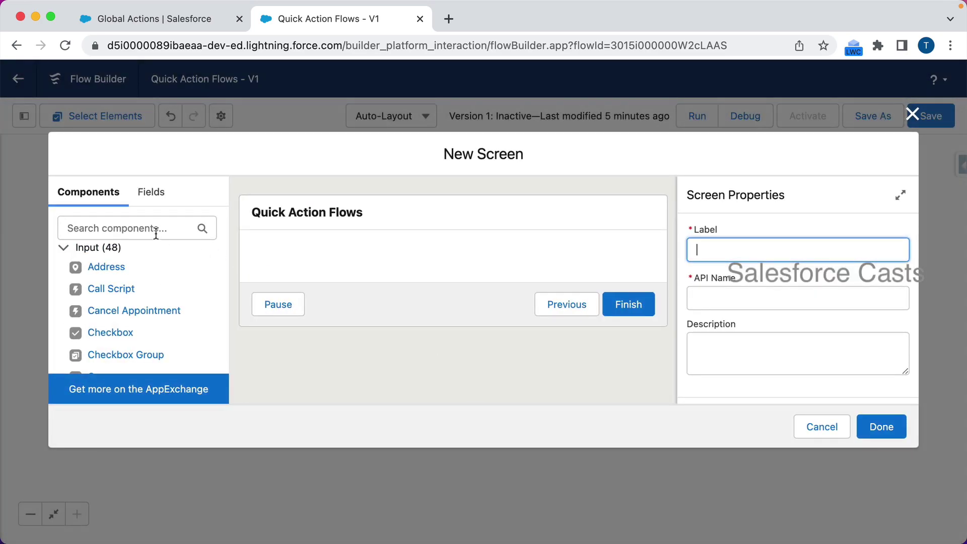
pyautogui.click(153, 229)
pyautogui.write('TExt')
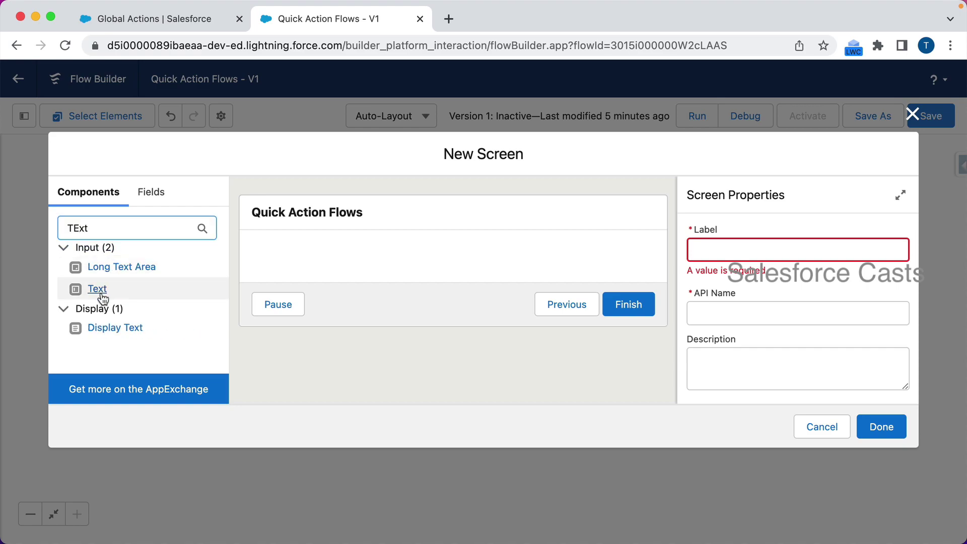
pyautogui.moveTo(99, 294); pyautogui.dragTo(301, 274)
pyautogui.click(696, 255)
pyautogui.write('Account Name')
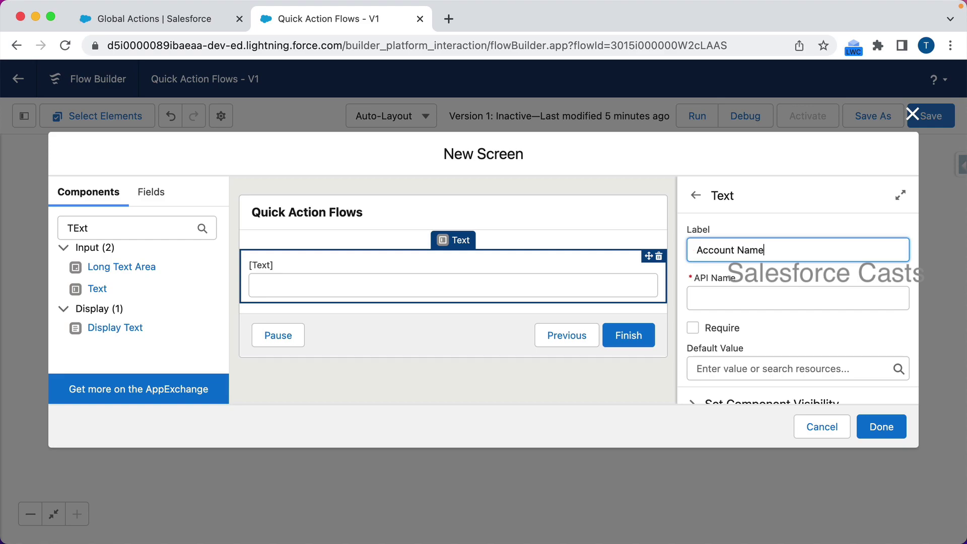
pyautogui.press('Tab')
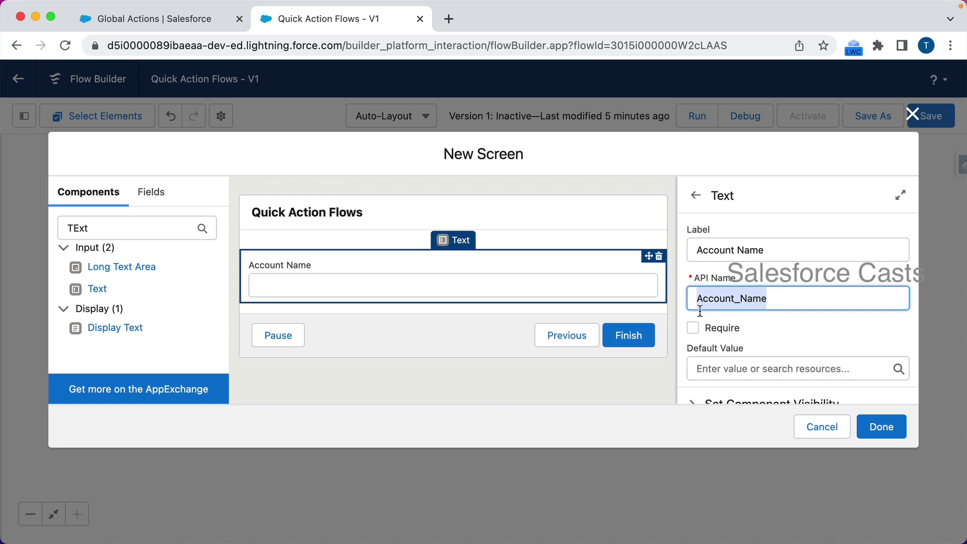
pyautogui.click(694, 329)
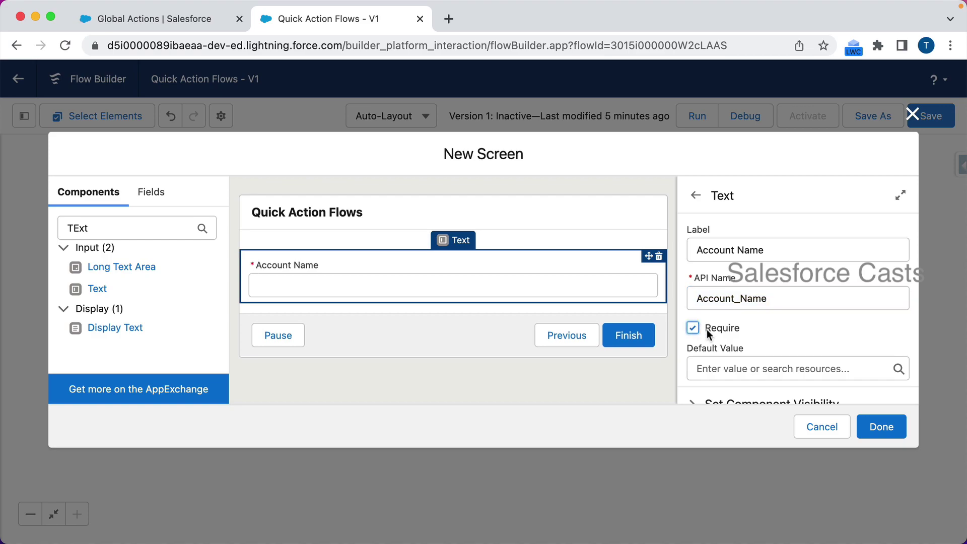
# Label the screen 'Account Creation' and add it to the flow
pyautogui.click(565, 223)
pyautogui.click(724, 250)
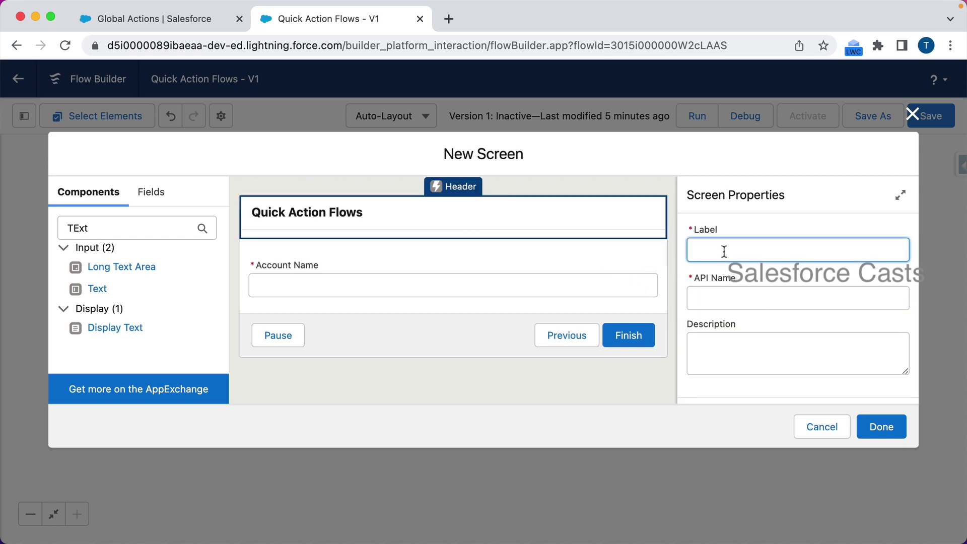
pyautogui.write('Account Creation')
pyautogui.press('Tab')
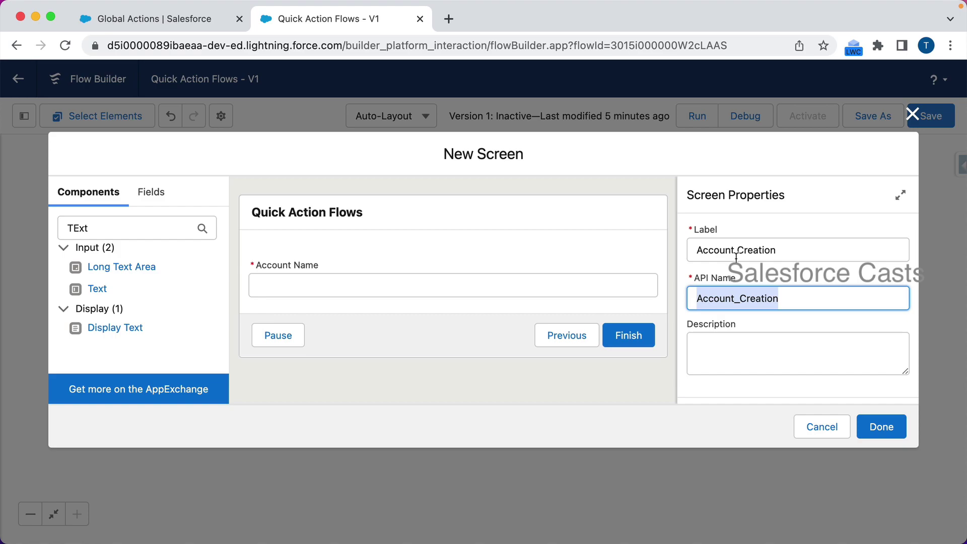
pyautogui.click(877, 439)
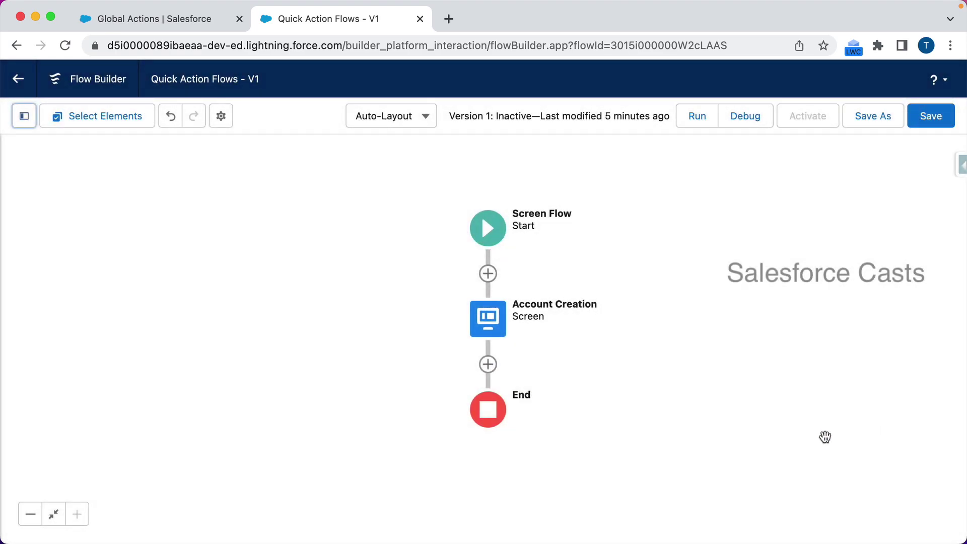
# Add a New Account action from the Account category after the Account Creation screen
pyautogui.moveTo(825, 436); pyautogui.dragTo(829, 367)
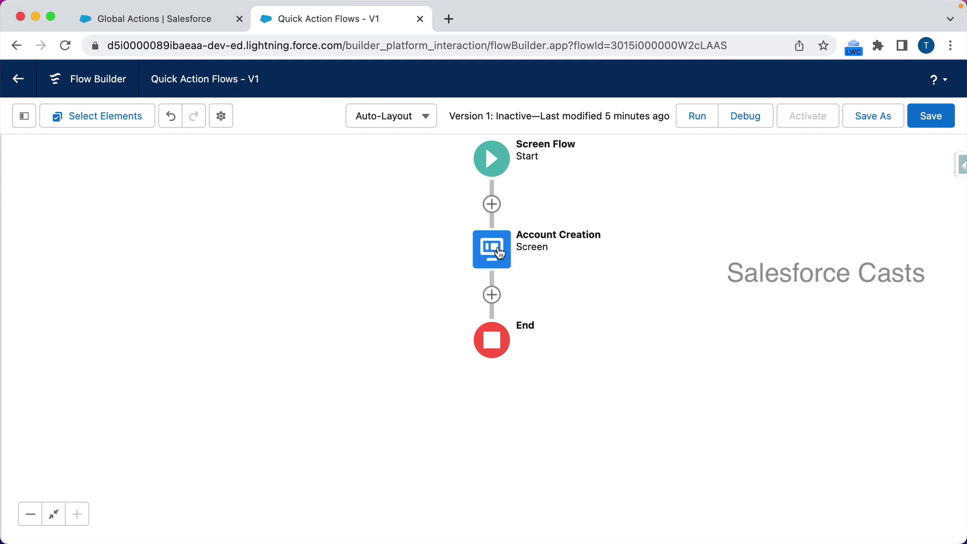
pyautogui.click(492, 295)
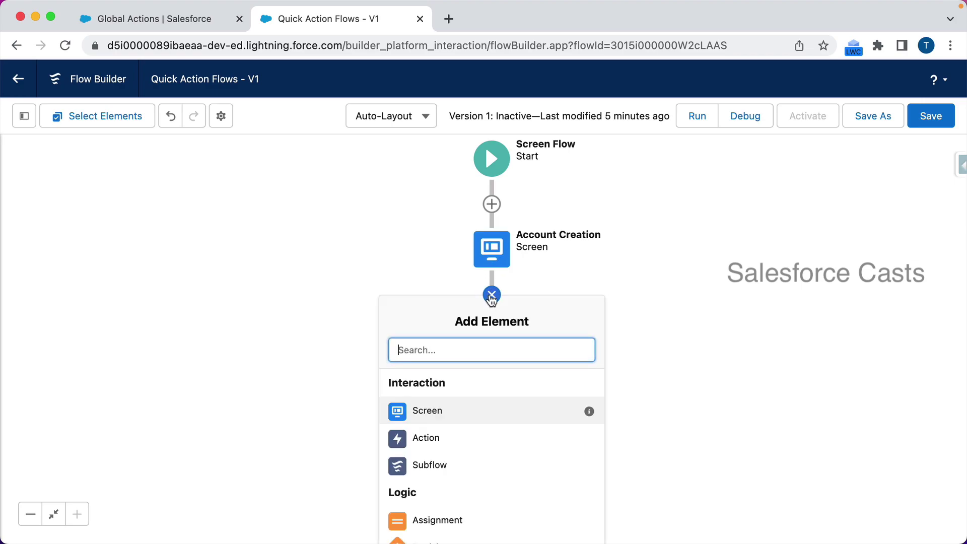
pyautogui.click(462, 436)
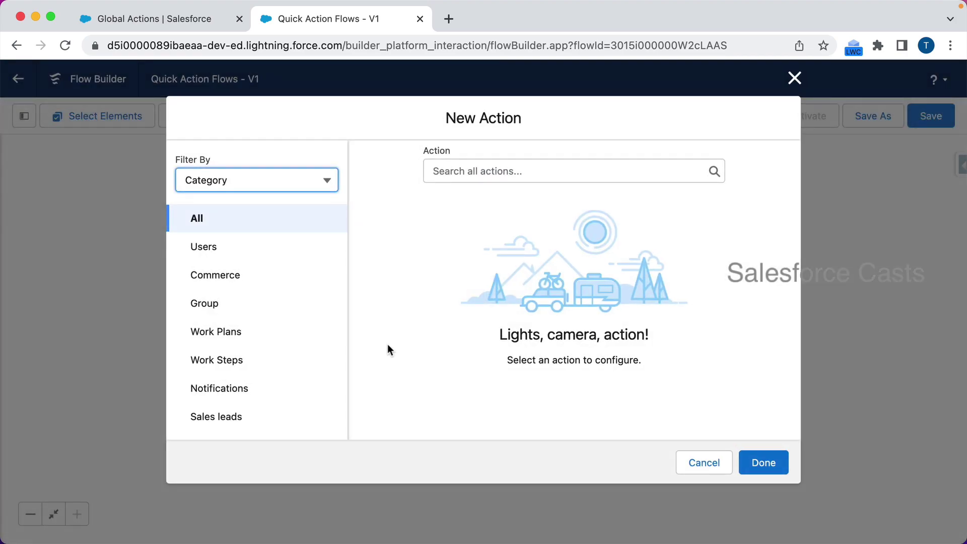
pyautogui.scroll(-5, 303, 337)
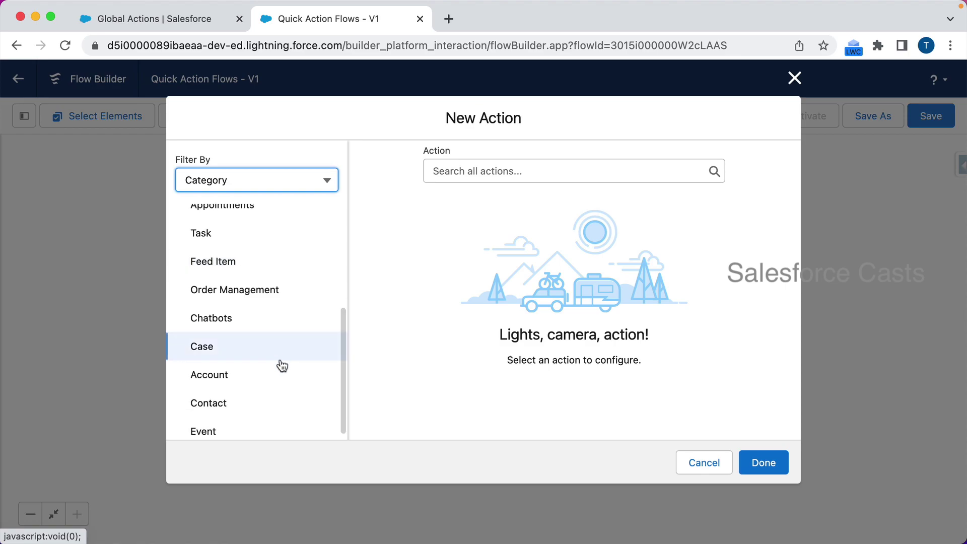
pyautogui.scroll(-1, 281, 363)
pyautogui.click(270, 347)
pyautogui.click(500, 171)
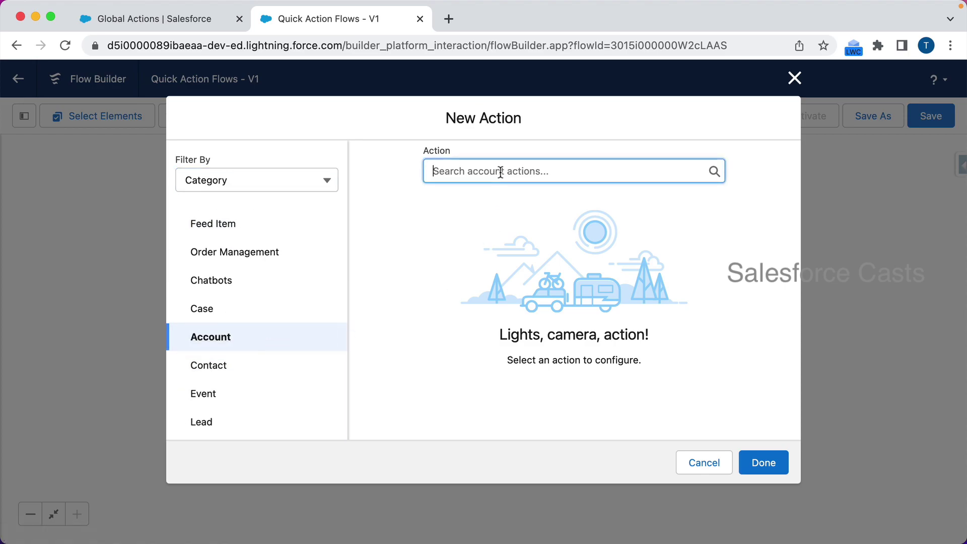
pyautogui.click(503, 209)
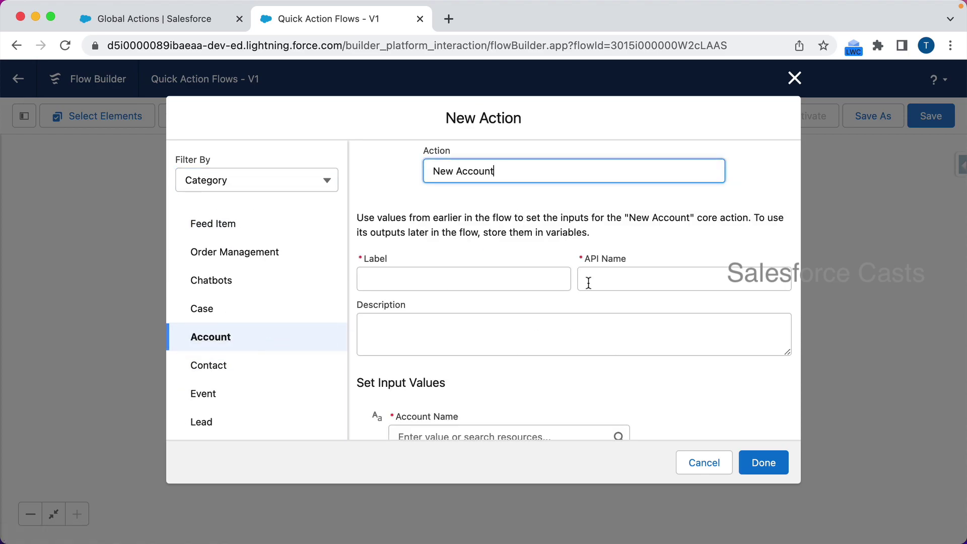
# Set the action's Account Name input to {!Account_Name}
pyautogui.scroll(-5, 600, 294)
pyautogui.click(554, 324)
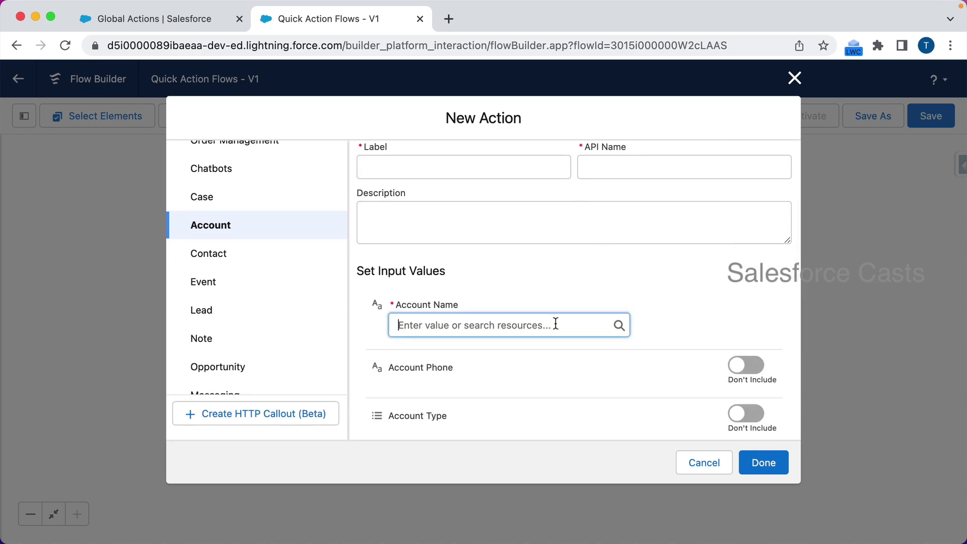
pyautogui.scroll(-1, 550, 273)
pyautogui.scroll(-1, 550, 269)
pyautogui.press('super+shift+4')
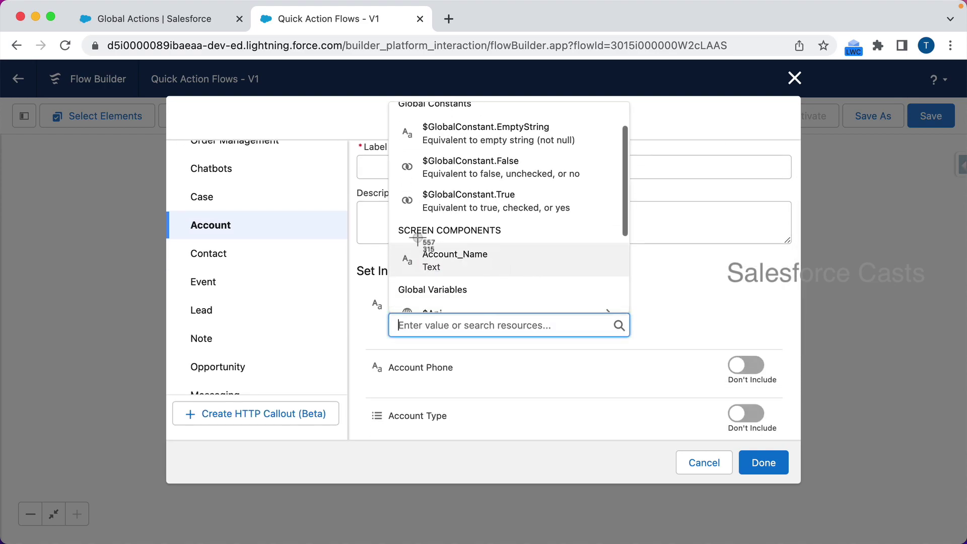
pyautogui.moveTo(395, 222); pyautogui.dragTo(517, 276)
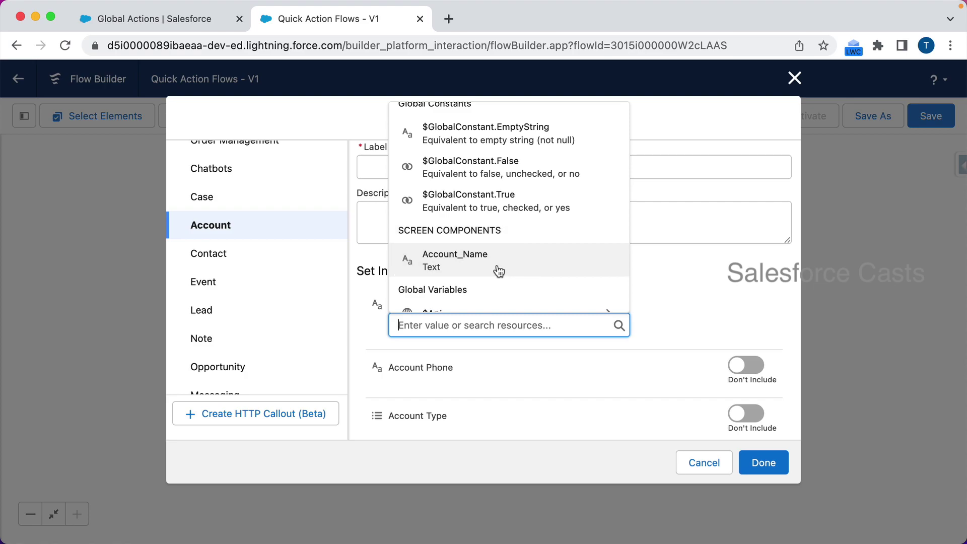
pyautogui.click(500, 270)
pyautogui.scroll(1, 594, 281)
pyautogui.scroll(1, 613, 282)
# Label the action 'Create new Account', keeping Phone and Type excluded, and add it
pyautogui.click(522, 255)
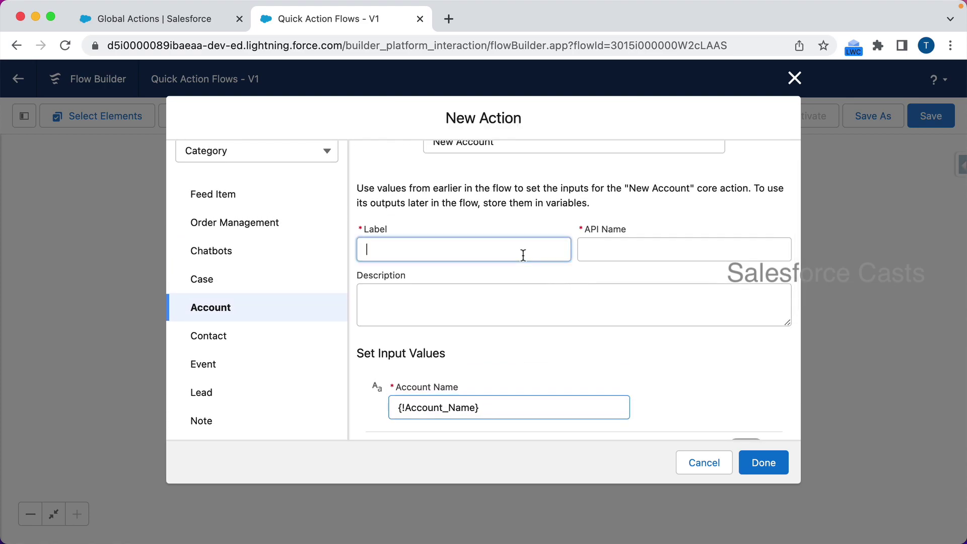
pyautogui.write('Create ')
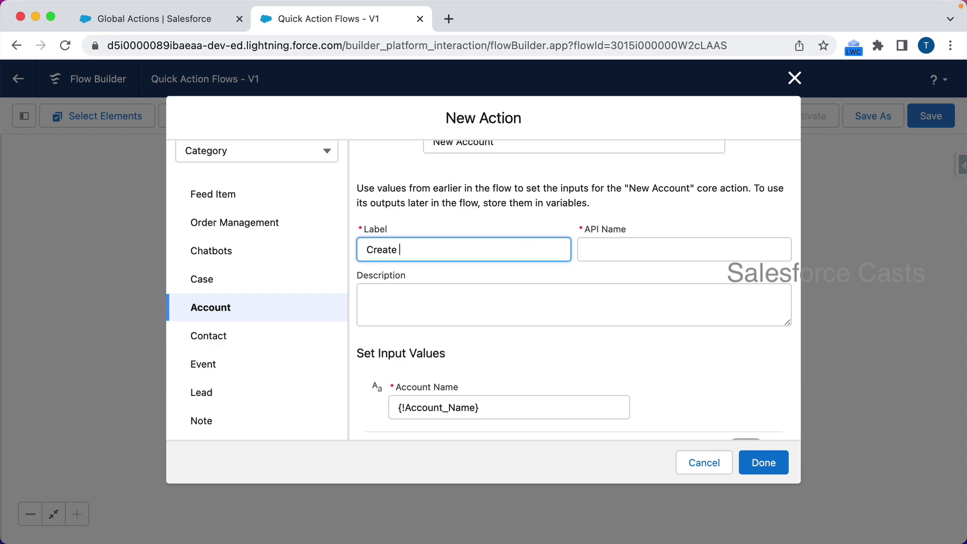
pyautogui.write('new Account')
pyautogui.press('Tab')
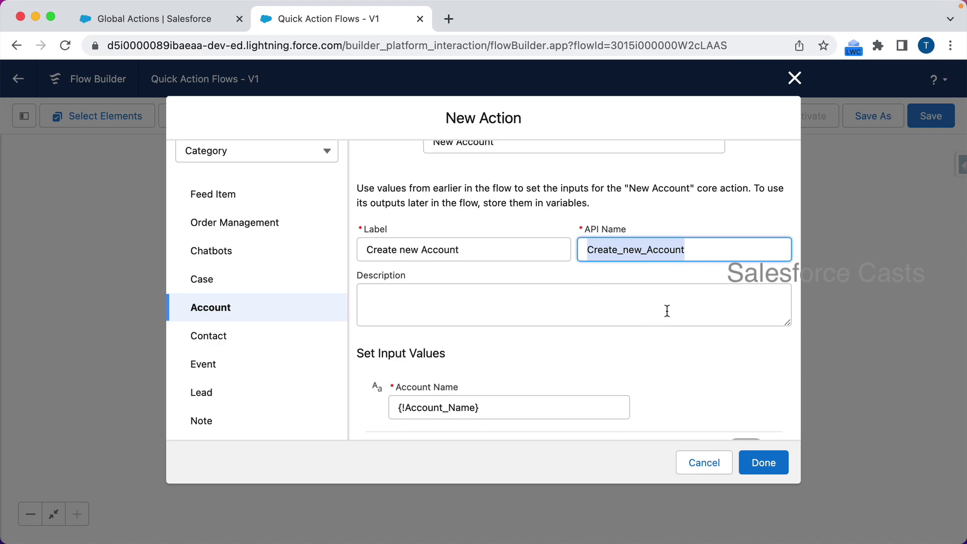
pyautogui.scroll(-5, 682, 325)
pyautogui.scroll(-1, 681, 322)
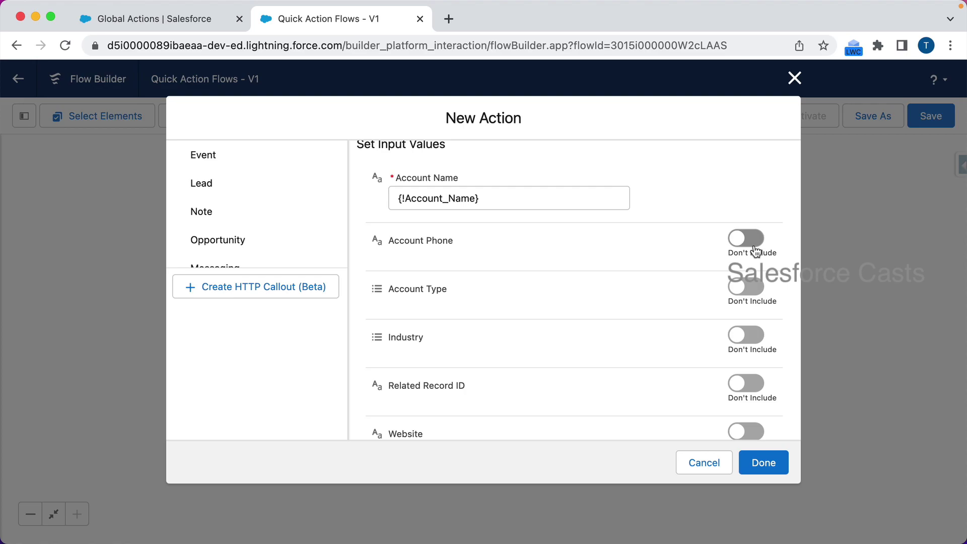
pyautogui.click(753, 240)
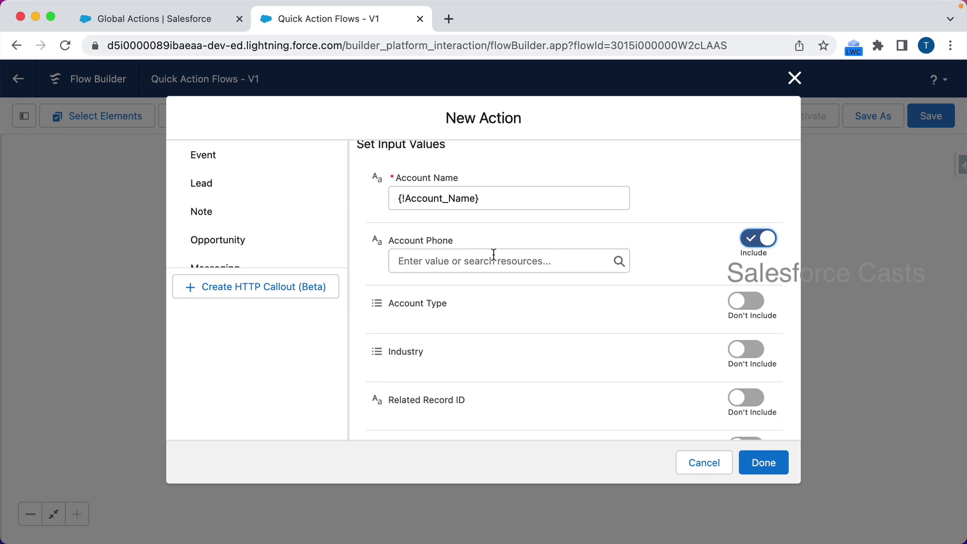
pyautogui.click(741, 300)
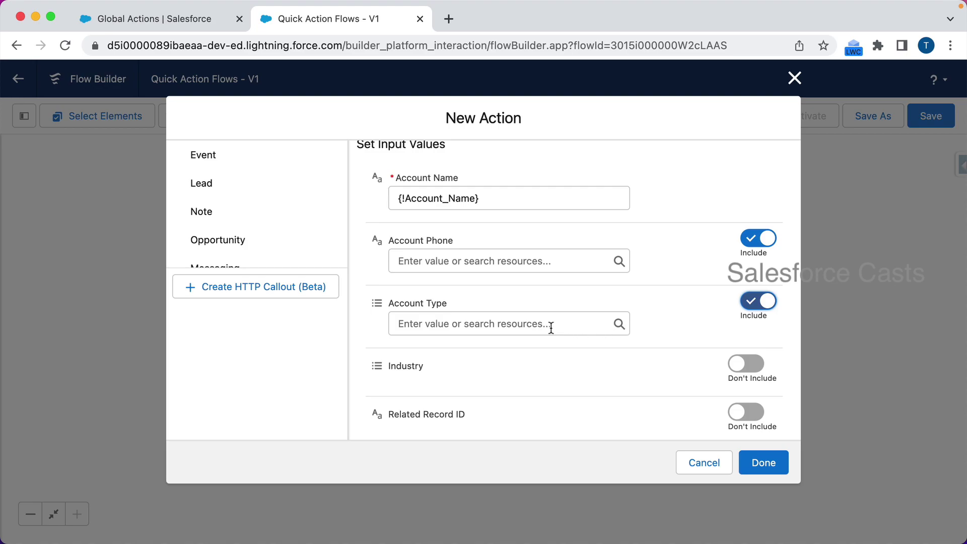
pyautogui.click(755, 304)
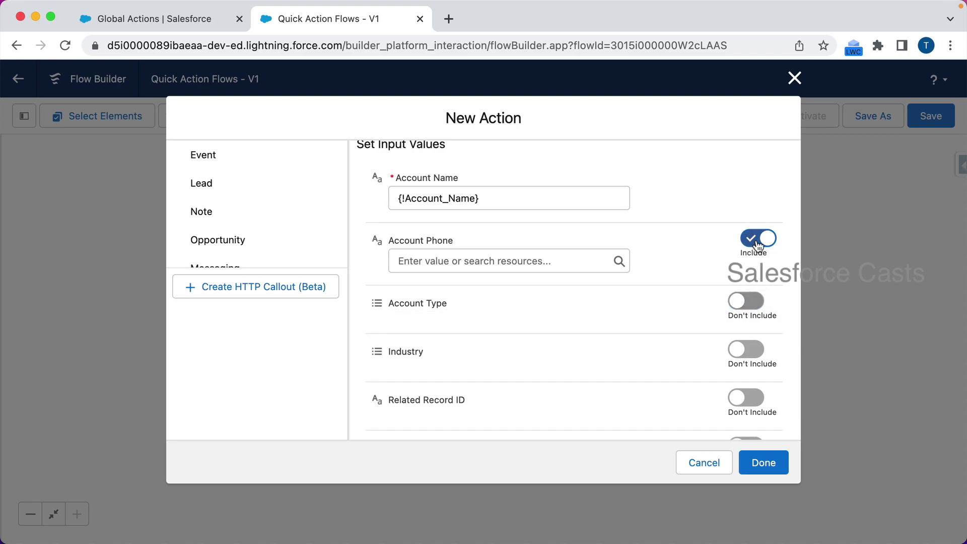
pyautogui.click(757, 241)
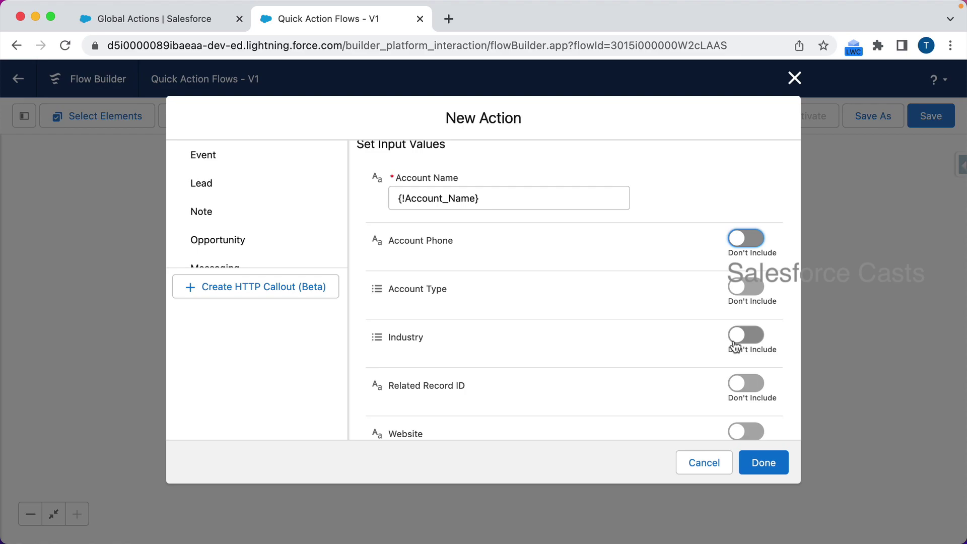
pyautogui.click(763, 462)
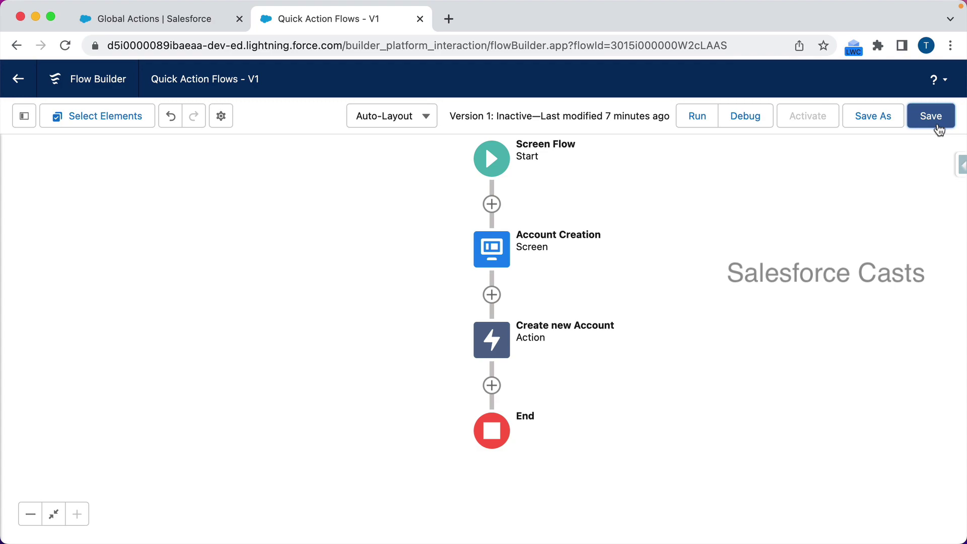
# Save the flow and debug it with account name 'Burlington Textiles Corp of Canada'
pyautogui.click(937, 125)
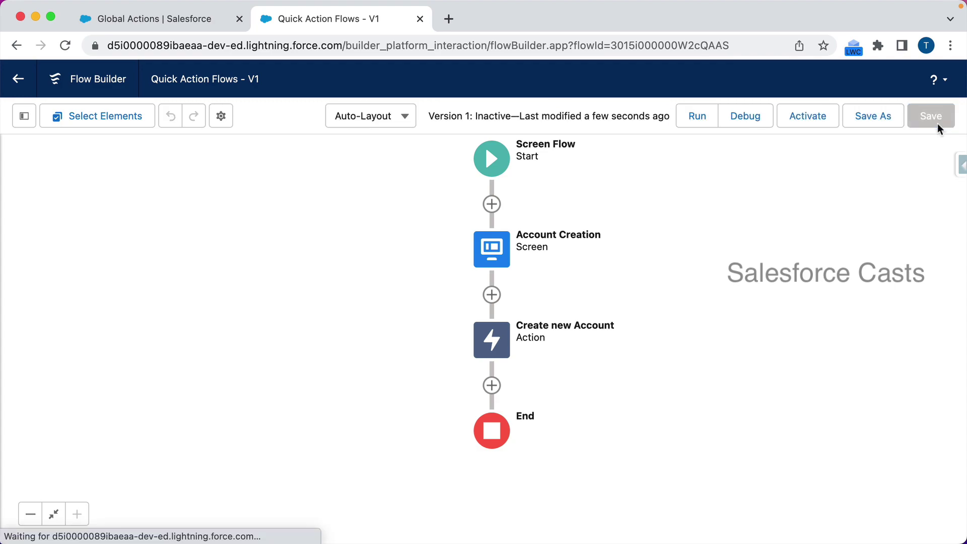
pyautogui.click(752, 121)
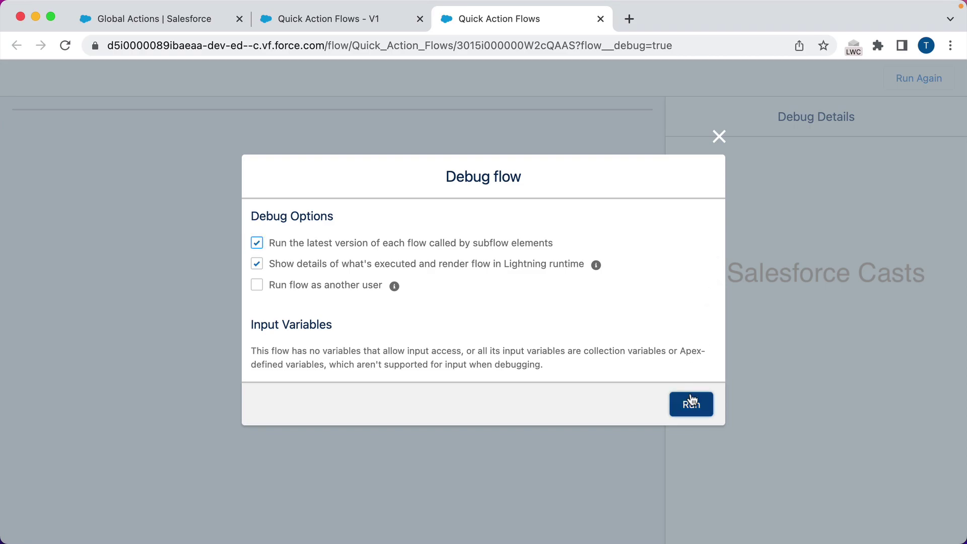
pyautogui.click(690, 402)
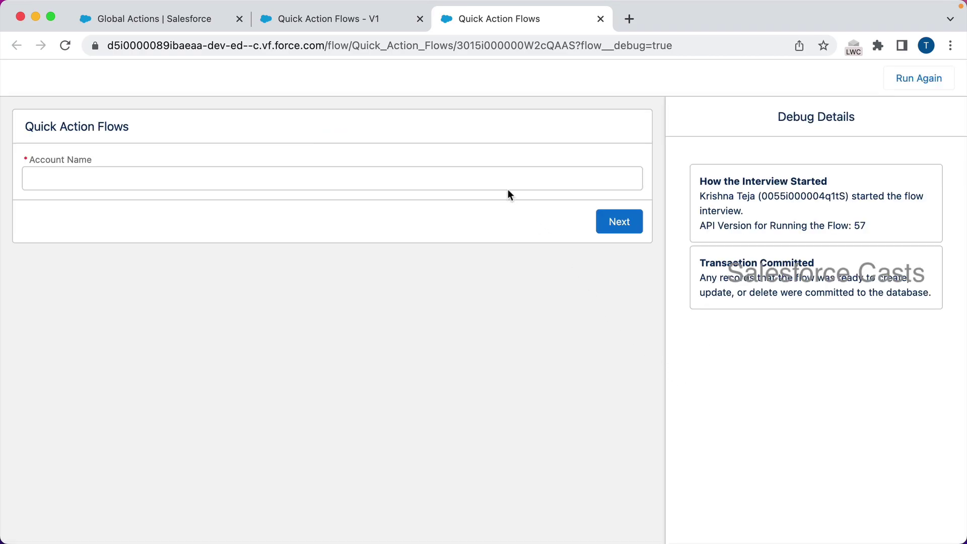
pyautogui.click(505, 187)
pyautogui.write('Bur')
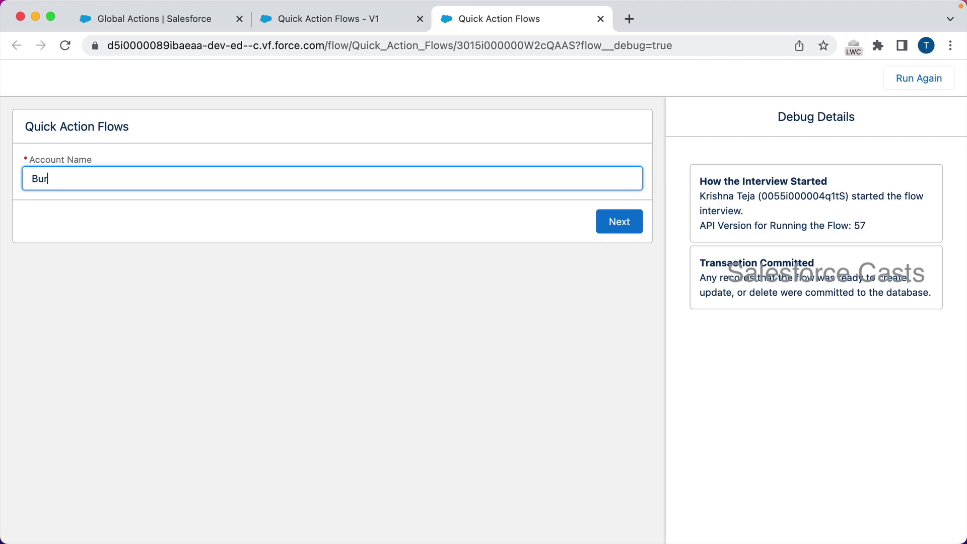
pyautogui.write('lington Textiles Corp of Canada')
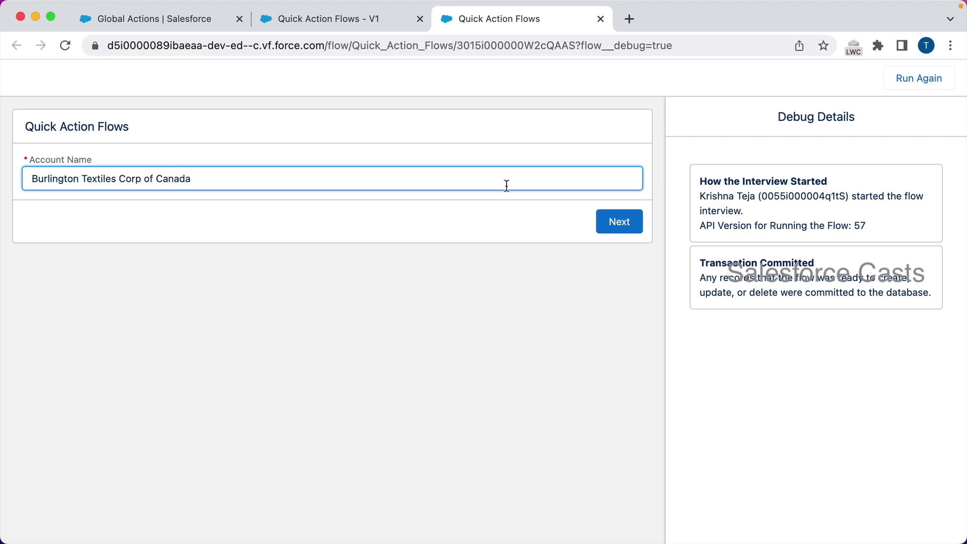
pyautogui.click(620, 221)
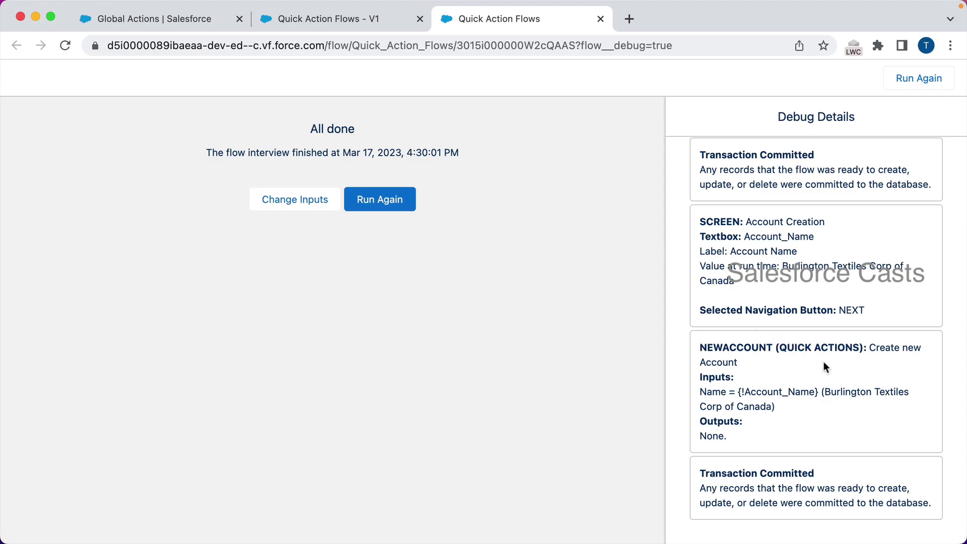
# Check the recorded account name in the Debug Details panel
pyautogui.moveTo(826, 393); pyautogui.dragTo(771, 407)
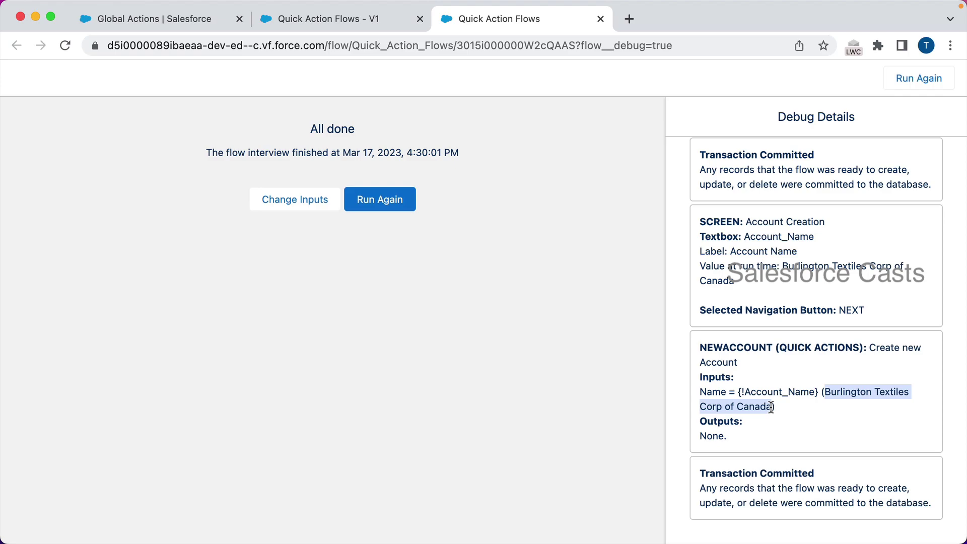
pyautogui.click(722, 393)
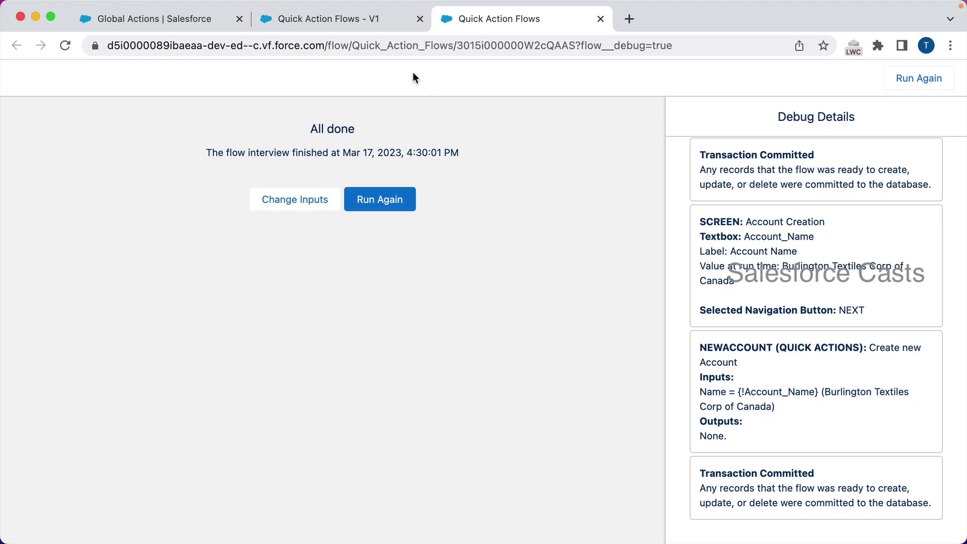
pyautogui.click(349, 20)
# Open Accounts in a new tab via App Launcher search 'Acc' and open Burlington Textiles Corp of Canada
pyautogui.click(211, 20)
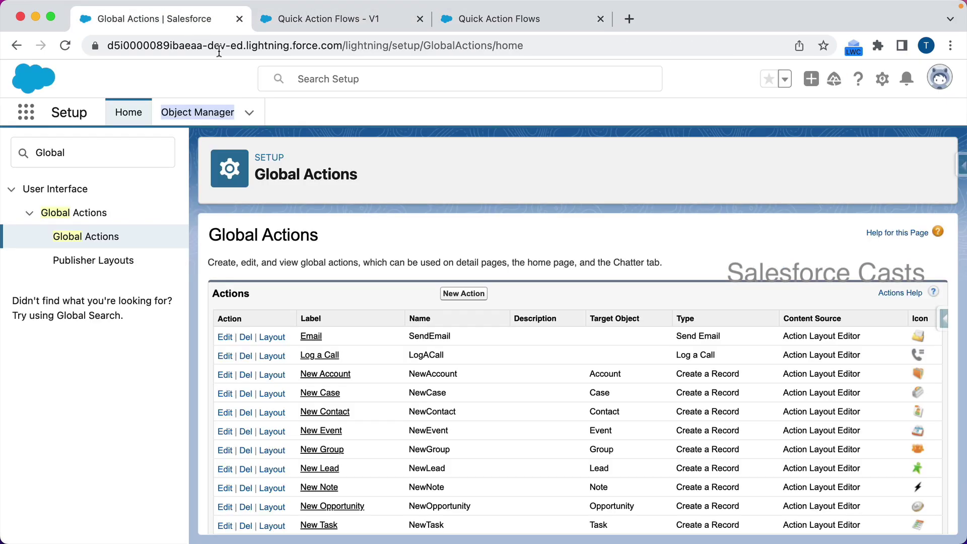
pyautogui.click(35, 119)
pyautogui.write('Acc')
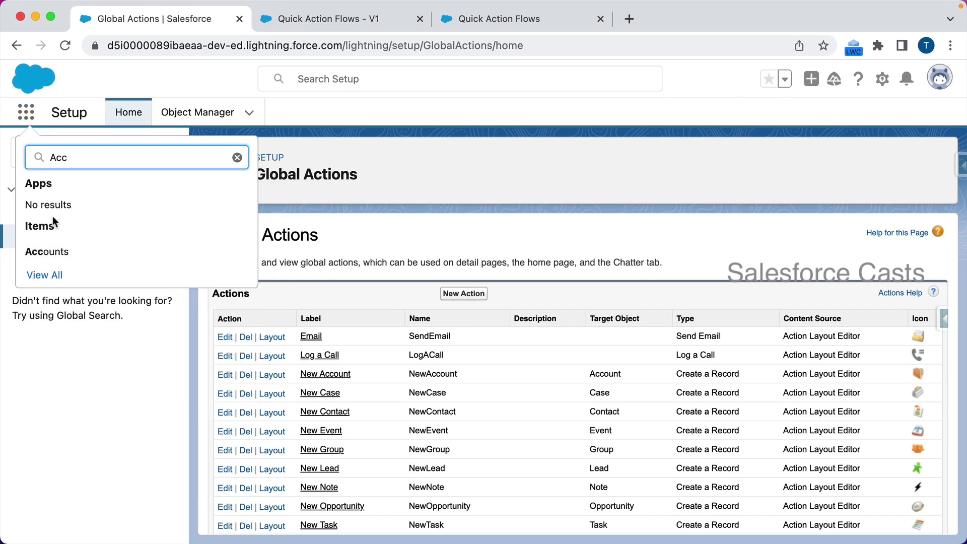
pyautogui.rightClick(64, 248)
pyautogui.click(85, 249)
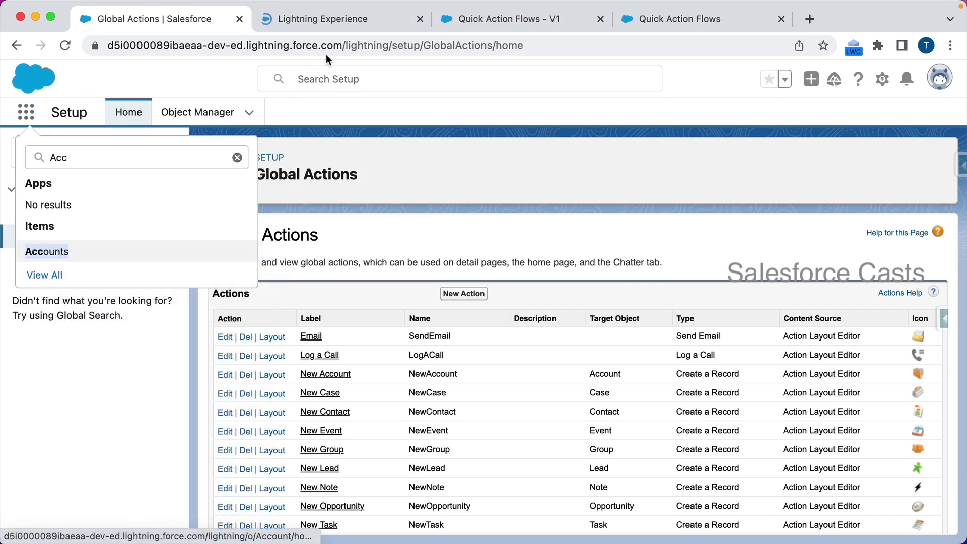
pyautogui.click(330, 19)
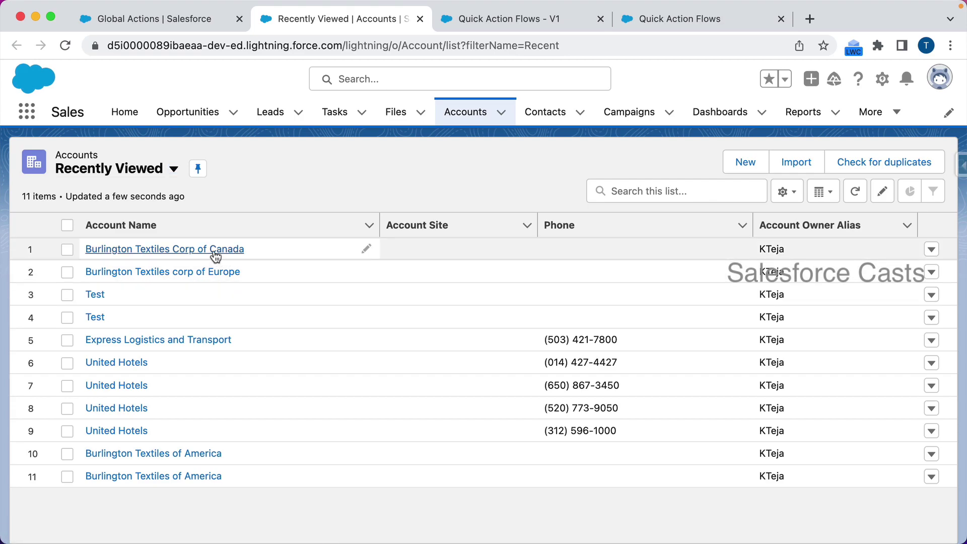
pyautogui.click(221, 250)
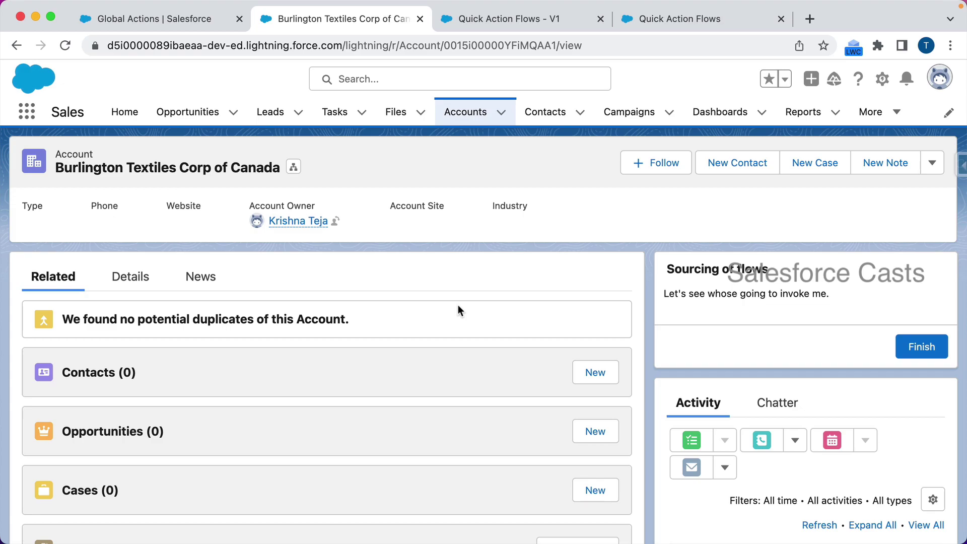
# Open the Account Creation screen editor, browse its Fields and Components tabs, and cancel without changes
pyautogui.click(541, 27)
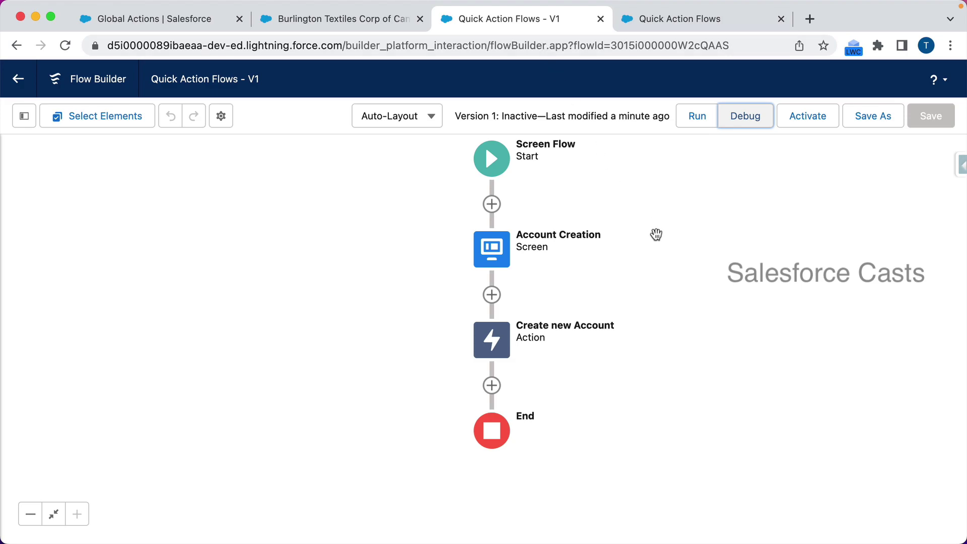
pyautogui.scroll(-1, 604, 247)
pyautogui.click(511, 232)
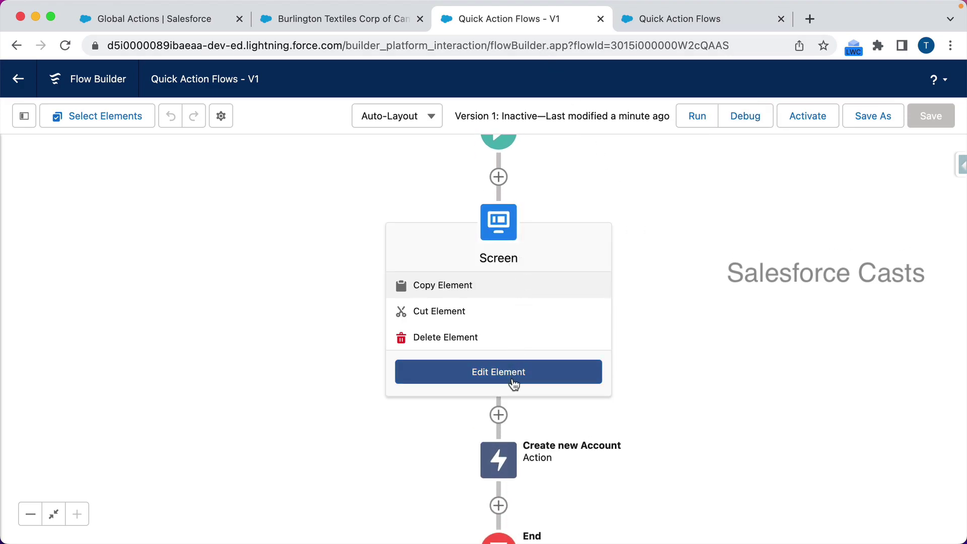
pyautogui.click(509, 377)
pyautogui.click(149, 192)
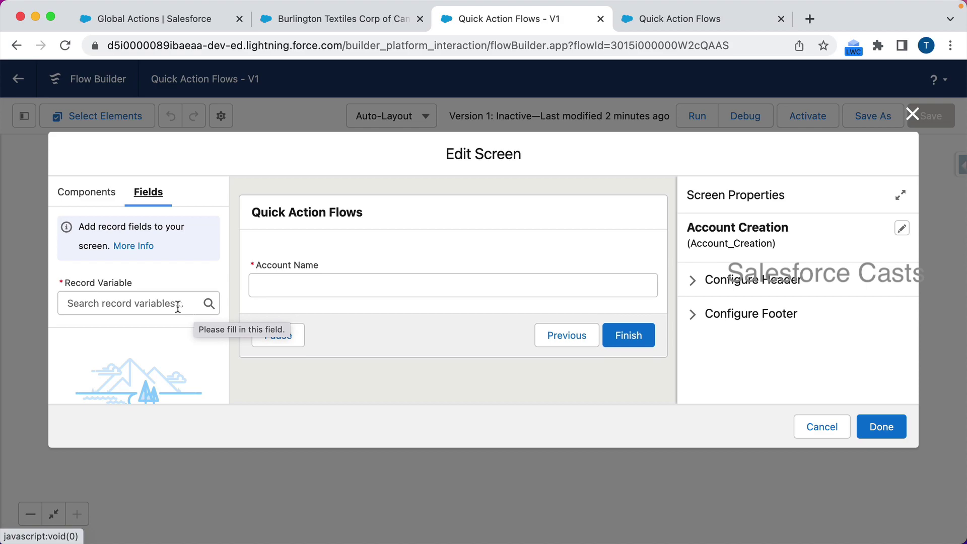
pyautogui.click(138, 306)
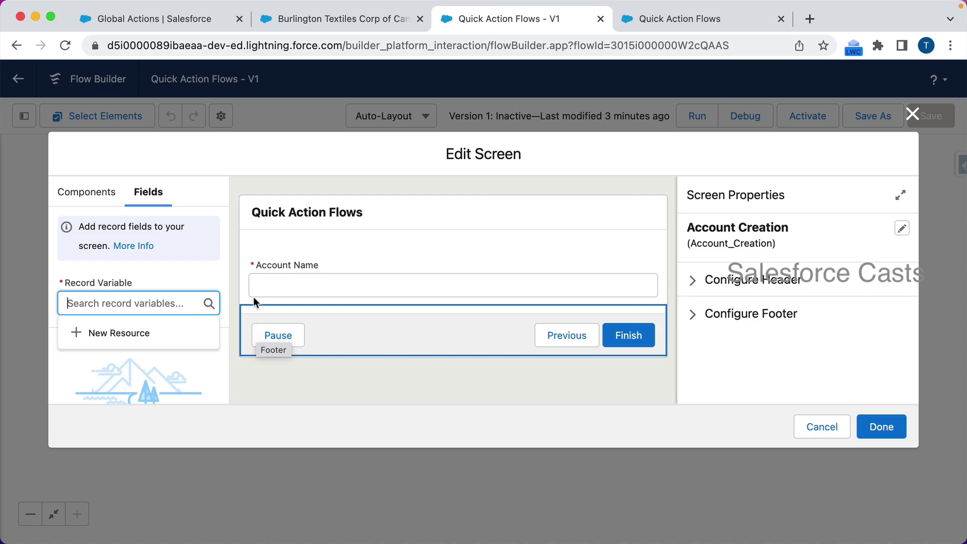
pyautogui.click(85, 193)
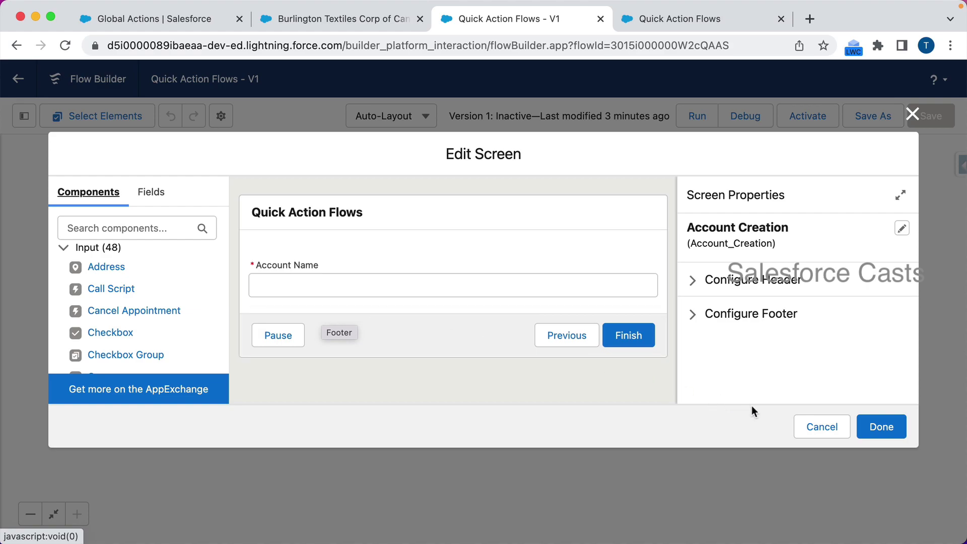
pyautogui.click(820, 426)
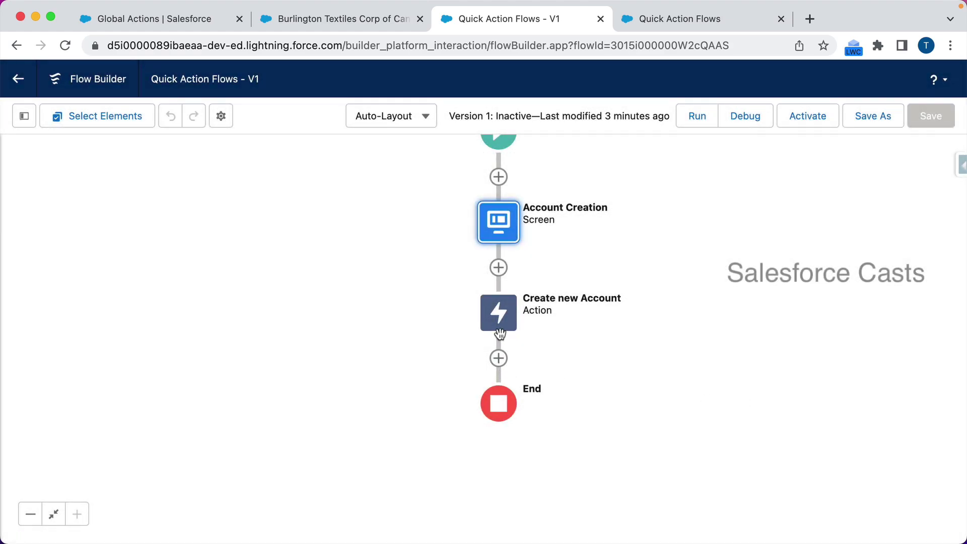
pyautogui.click(499, 267)
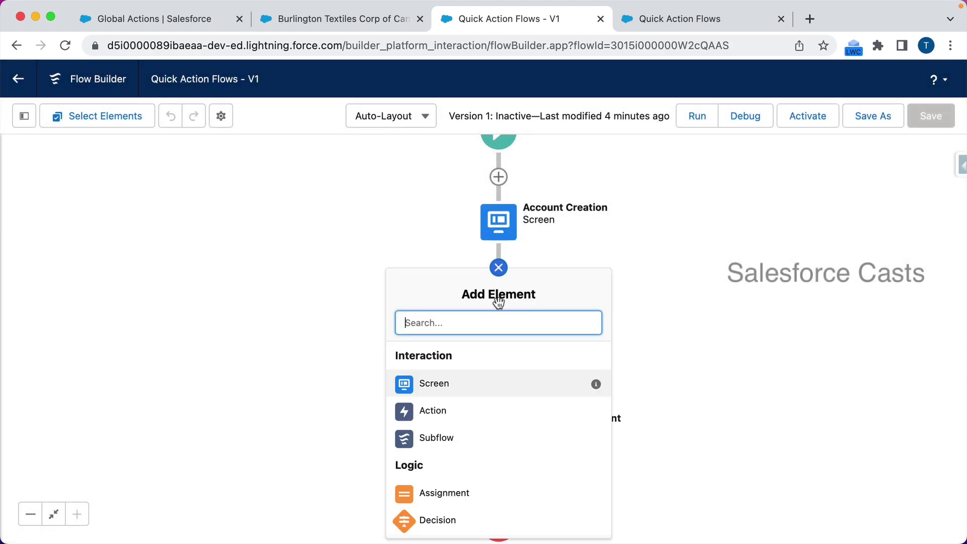
pyautogui.scroll(-3, 498, 451)
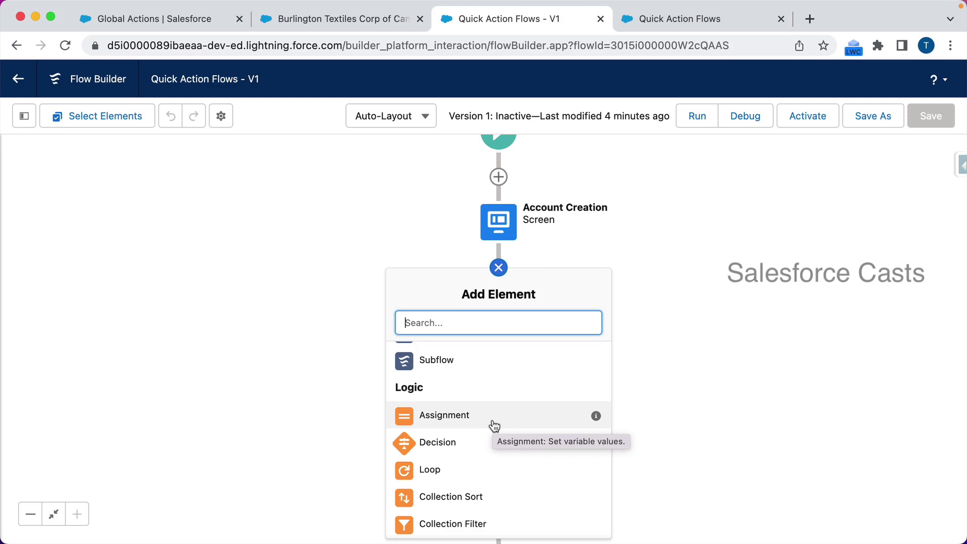
pyautogui.scroll(-3, 493, 425)
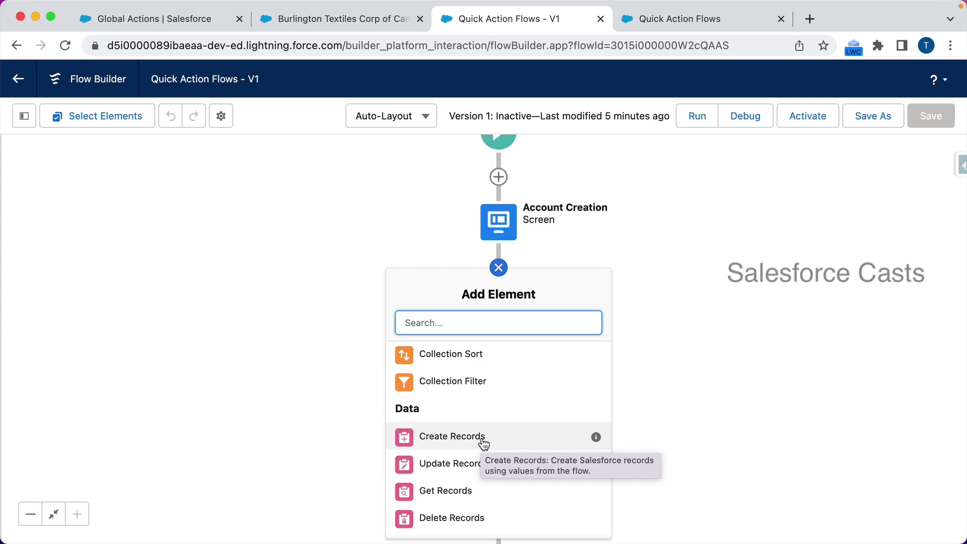
pyautogui.click(769, 415)
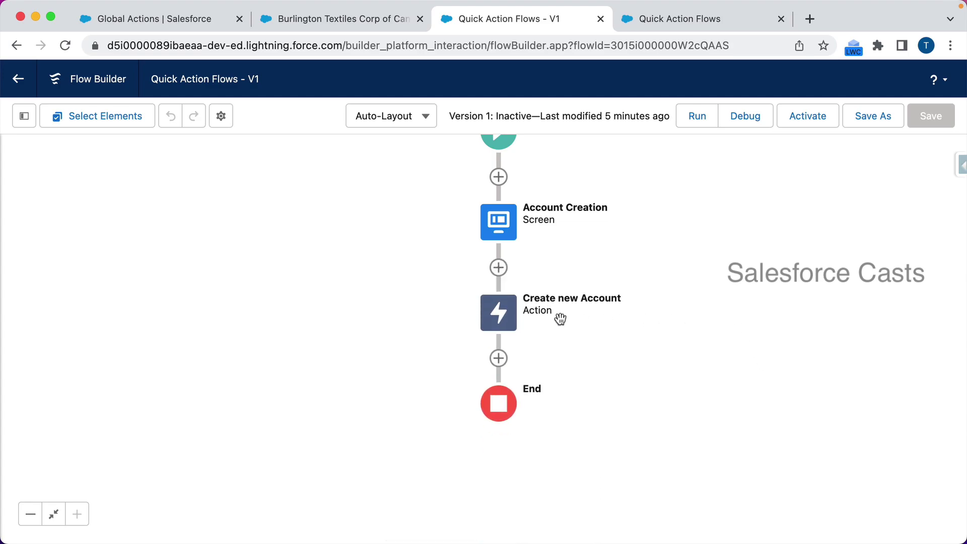
pyautogui.click(499, 313)
# Review the Create new Account input values: only Account Name, set to {!Account_Name}, is included
pyautogui.click(499, 490)
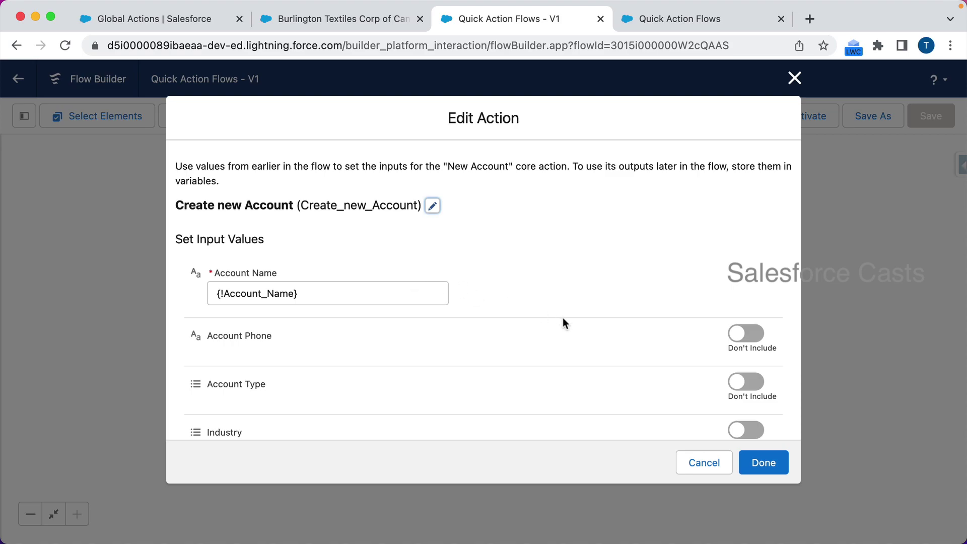
pyautogui.scroll(-3, 563, 318)
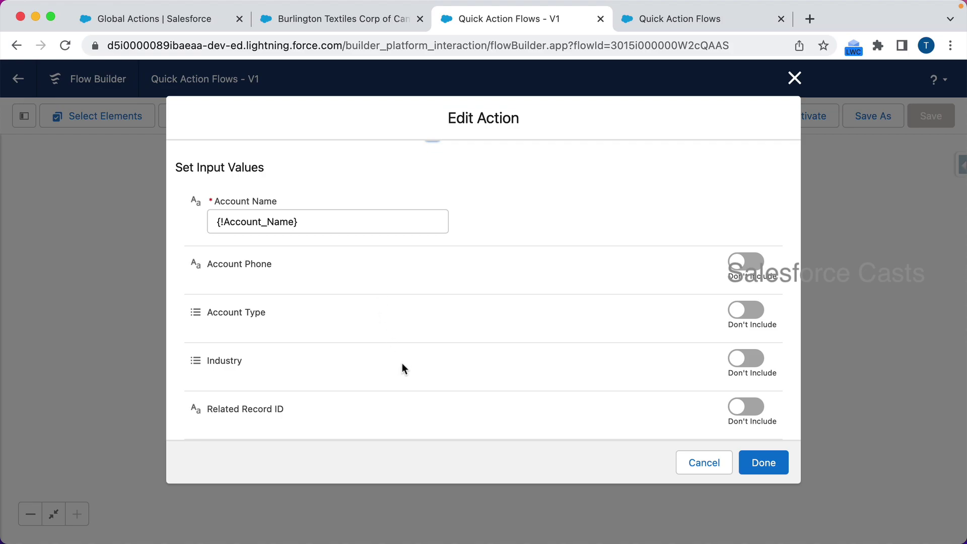
pyautogui.scroll(-2, 523, 385)
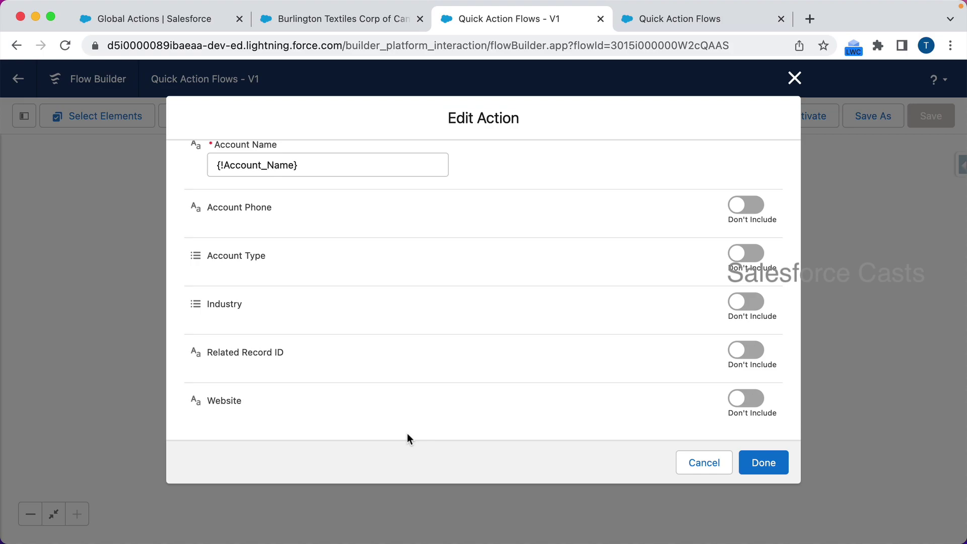
pyautogui.scroll(3, 509, 324)
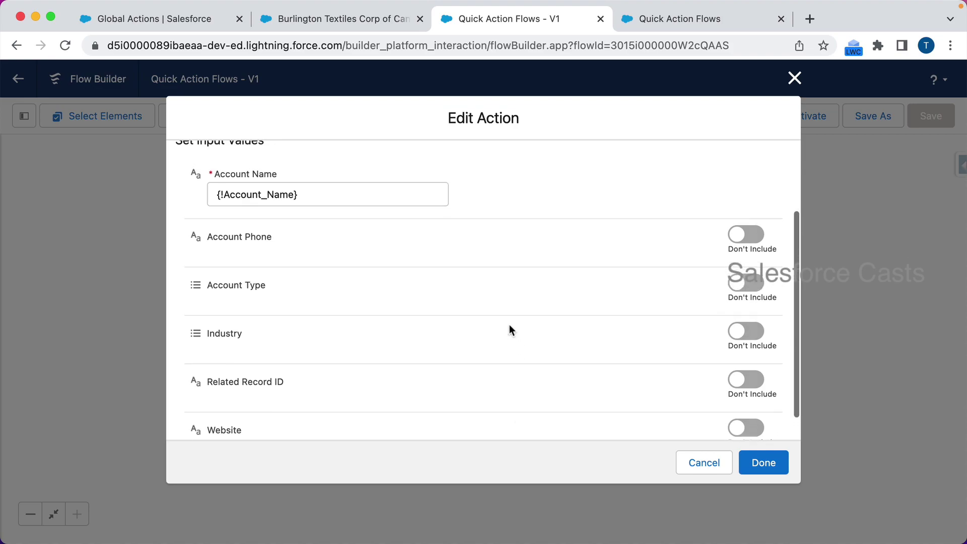
pyautogui.scroll(-2, 428, 288)
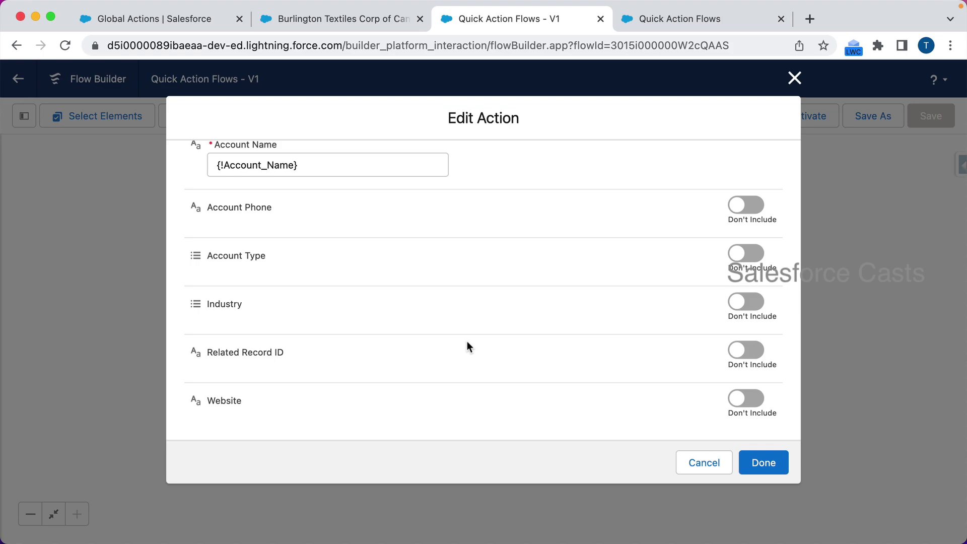
pyautogui.scroll(3, 466, 346)
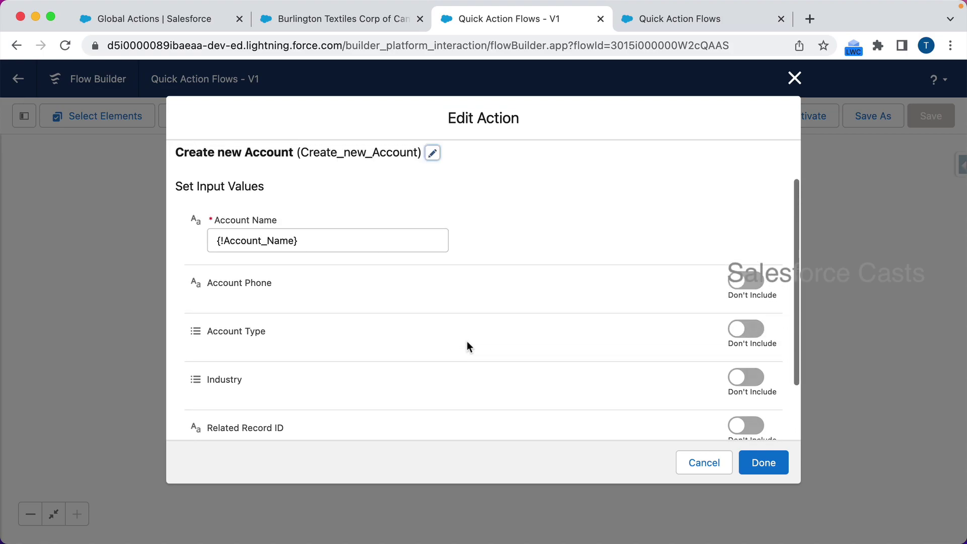
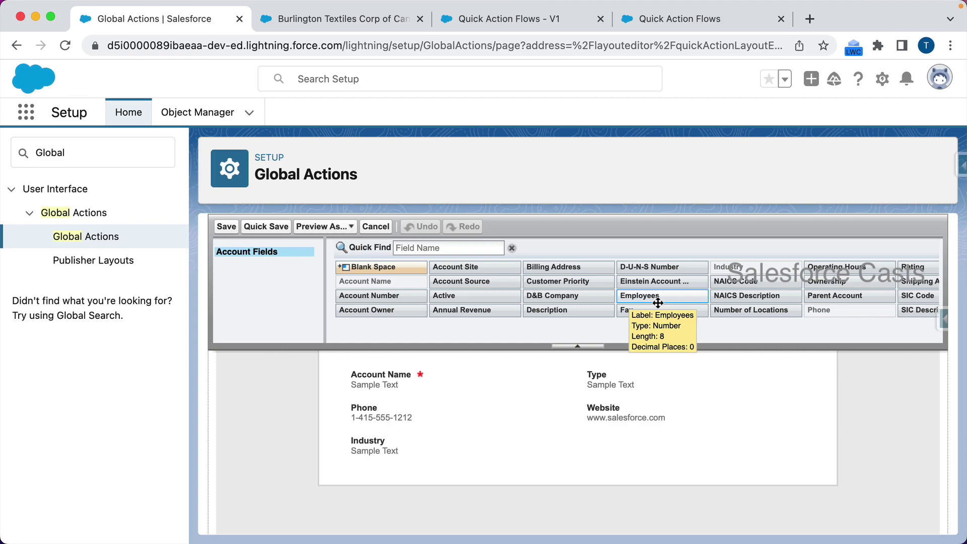
# Open the Account object's Fields & Relationships in a new Object Manager tab and start a new field
pyautogui.rightClick(189, 114)
pyautogui.click(201, 129)
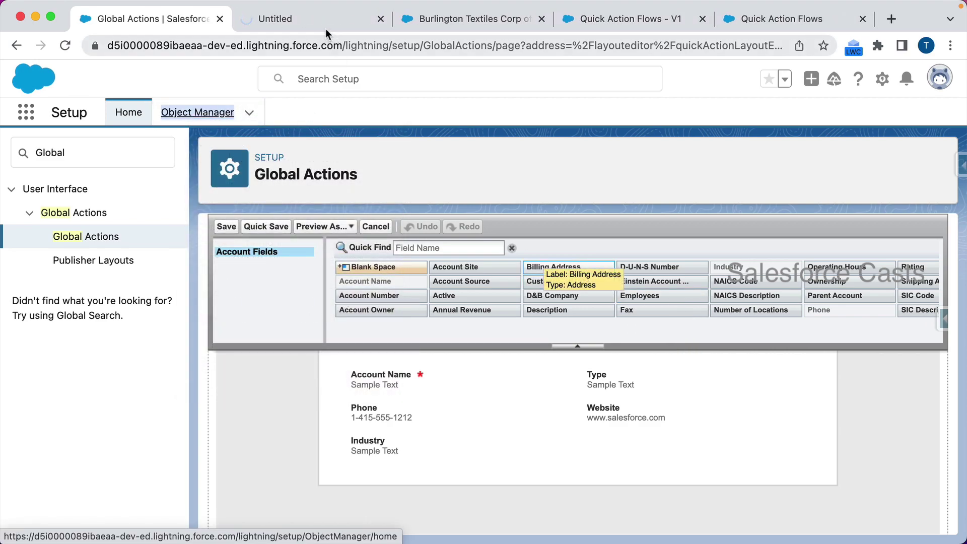
pyautogui.click(318, 19)
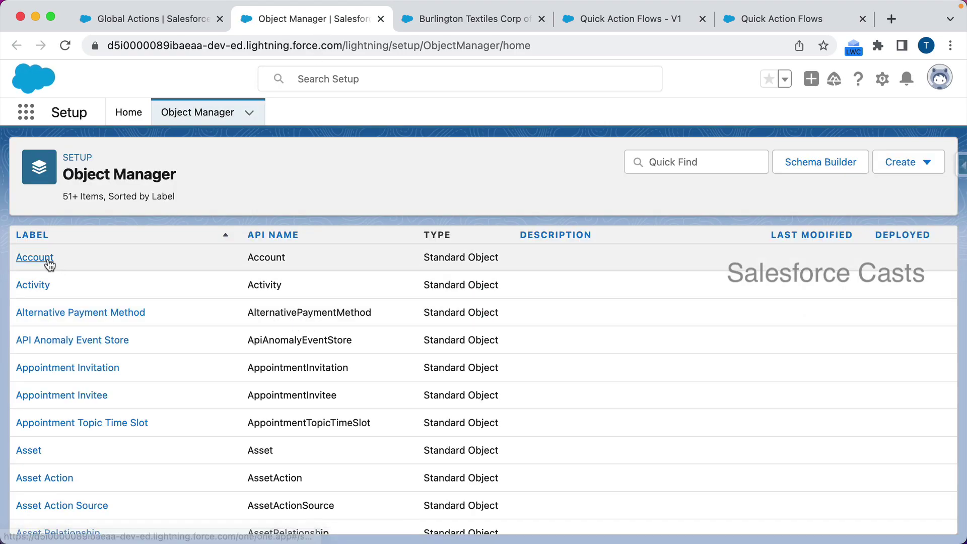
pyautogui.click(45, 258)
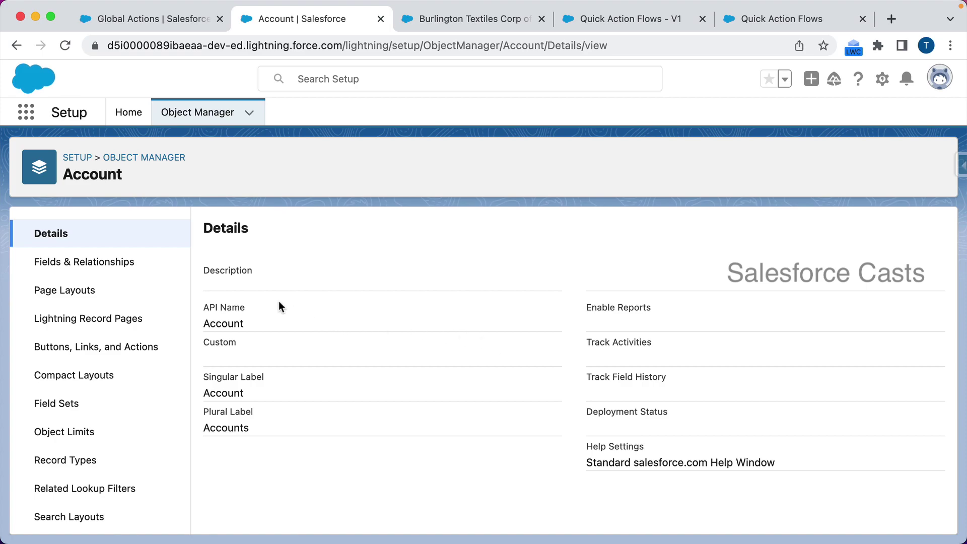
pyautogui.click(127, 264)
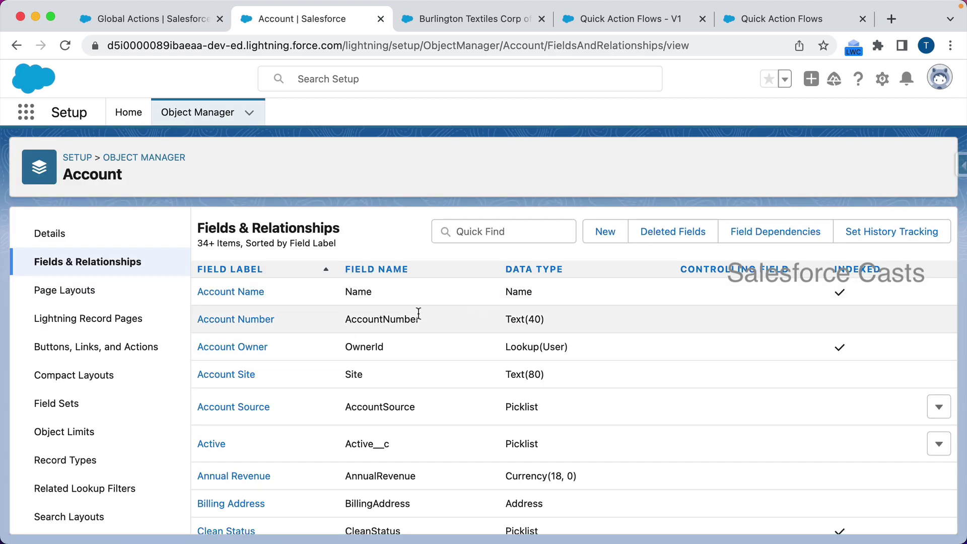
pyautogui.click(600, 234)
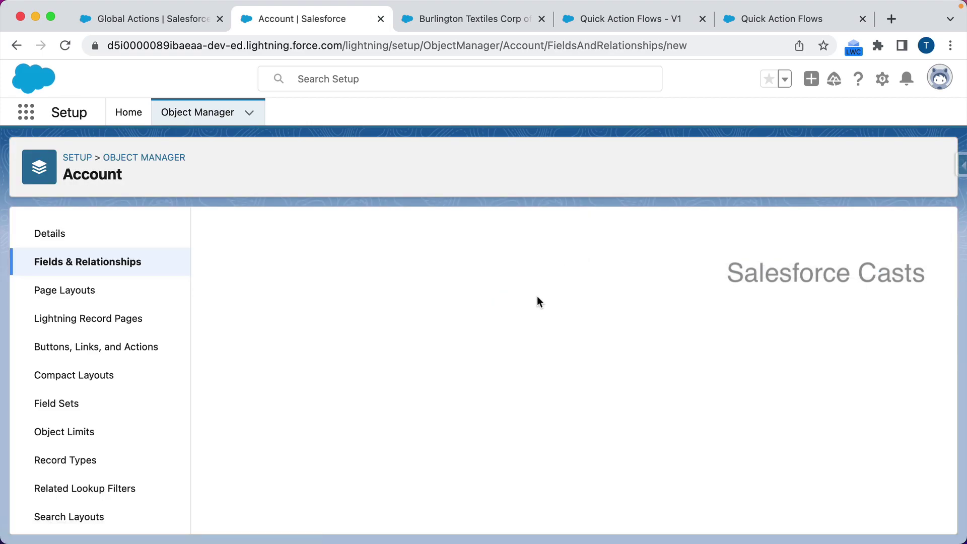
# Choose the Text data type and label the field 'Old Account Name'
pyautogui.scroll(-3, 521, 387)
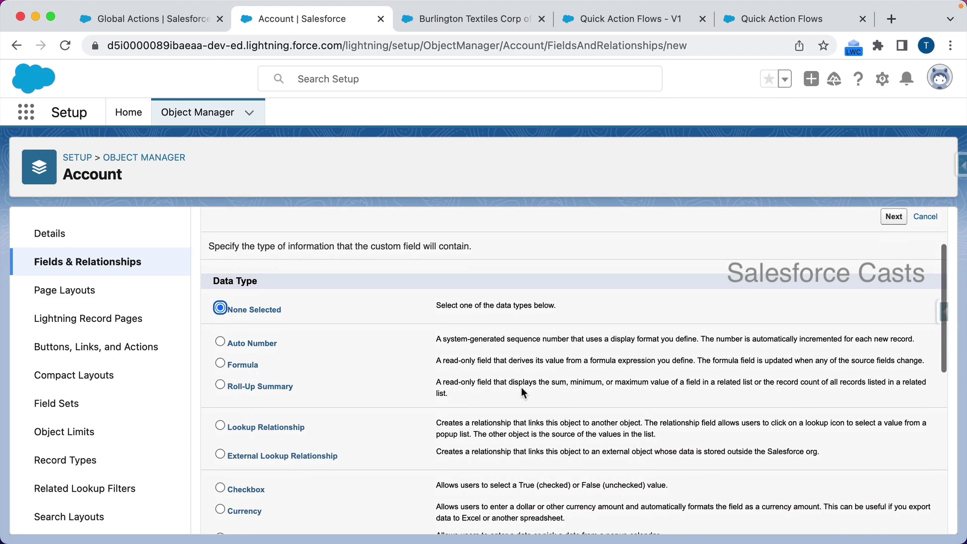
pyautogui.scroll(-5, 480, 387)
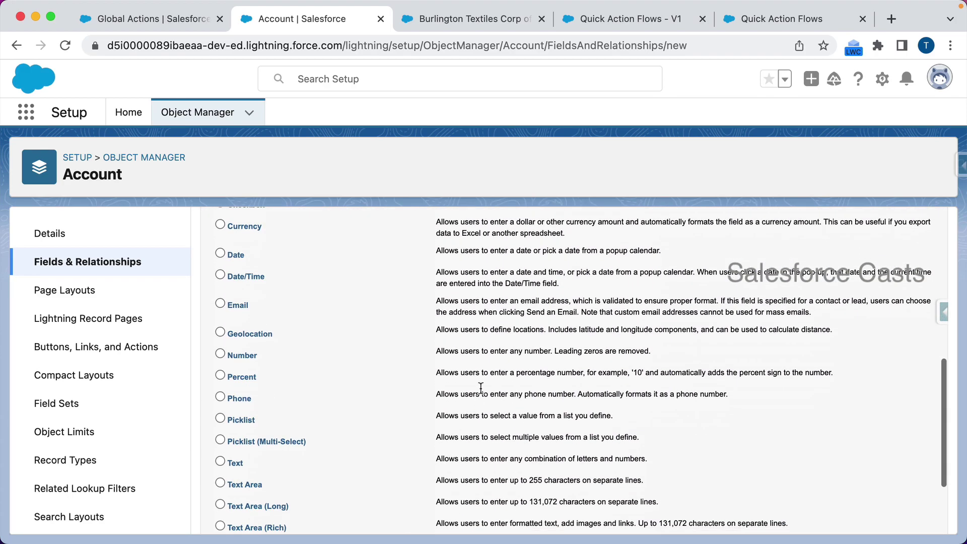
pyautogui.scroll(-2, 481, 386)
pyautogui.click(220, 358)
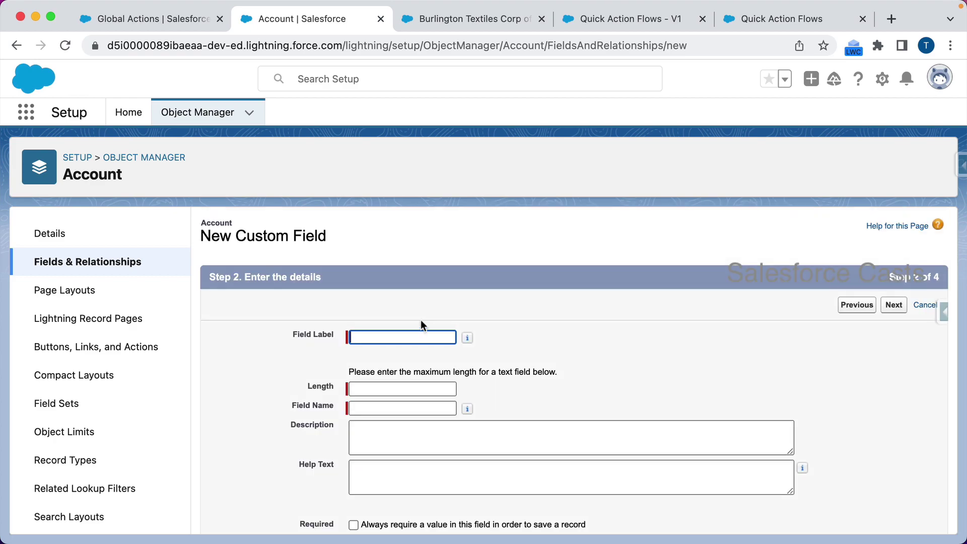
pyautogui.write('Old Account Nam')
pyautogui.press('Tab')
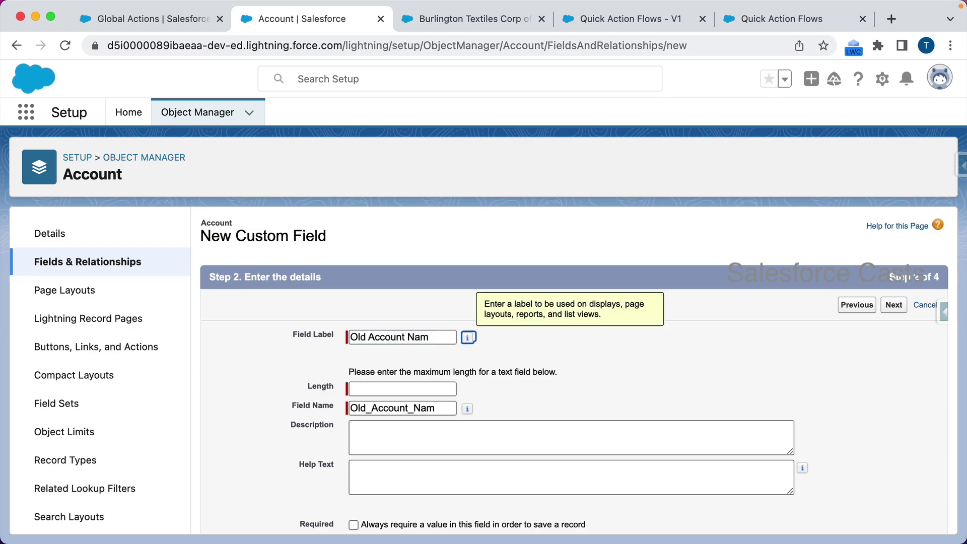
pyautogui.click(431, 336)
pyautogui.write('e')
pyautogui.click(442, 409)
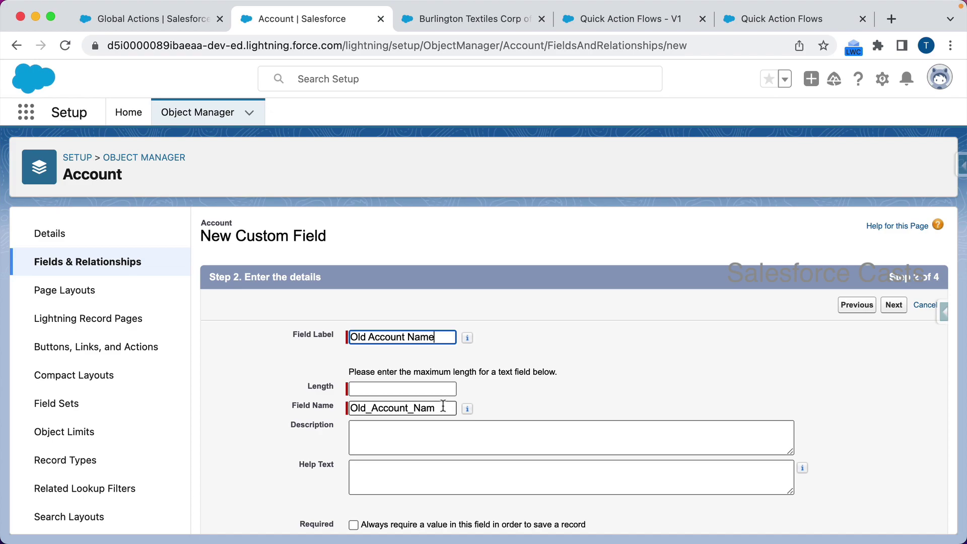
pyautogui.write('e')
pyautogui.scroll(-5, 587, 409)
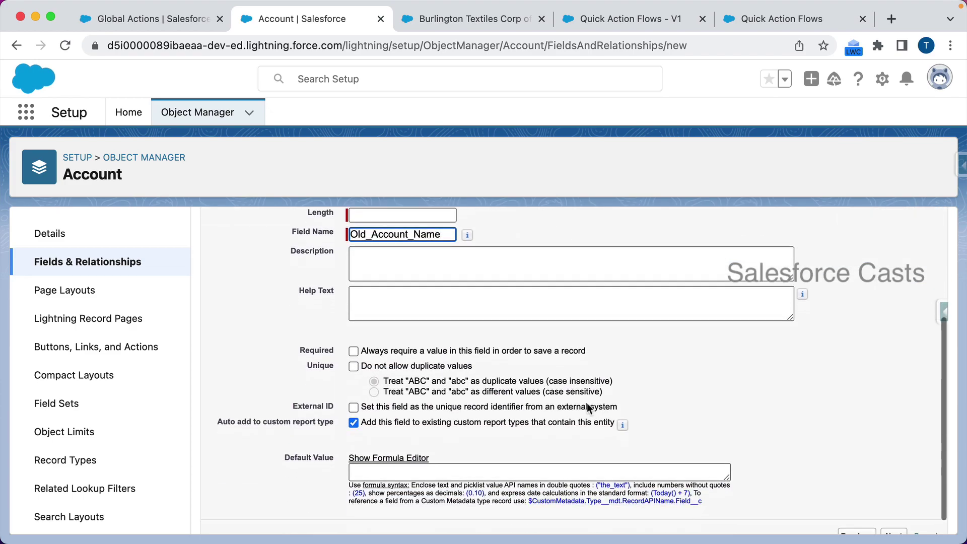
# Set length 255, keep default security and all page layouts, and save the field
pyautogui.click(892, 516)
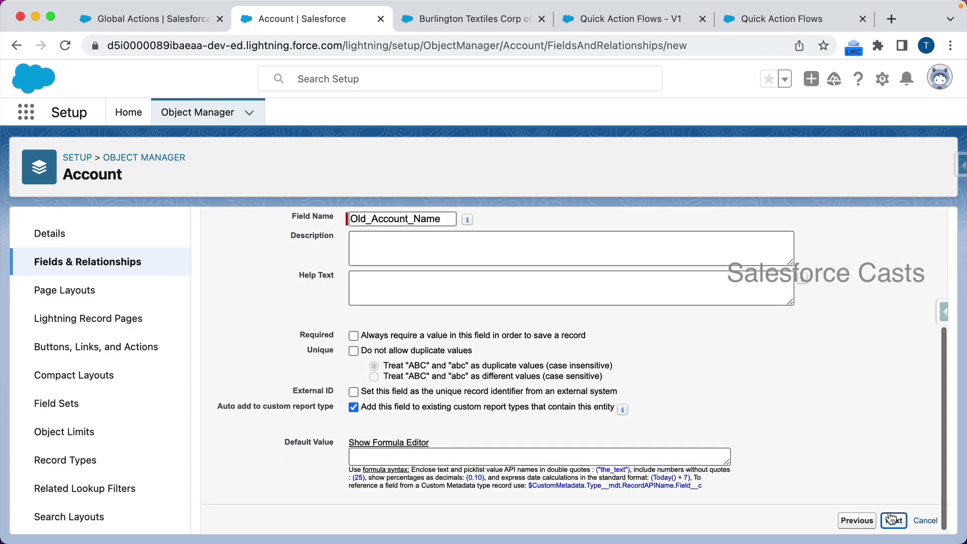
pyautogui.click(443, 408)
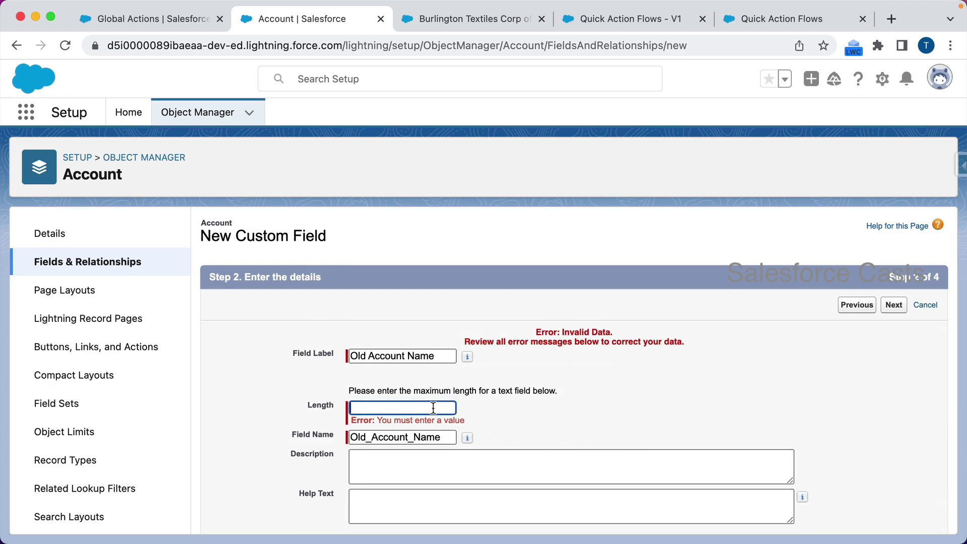
pyautogui.write('255')
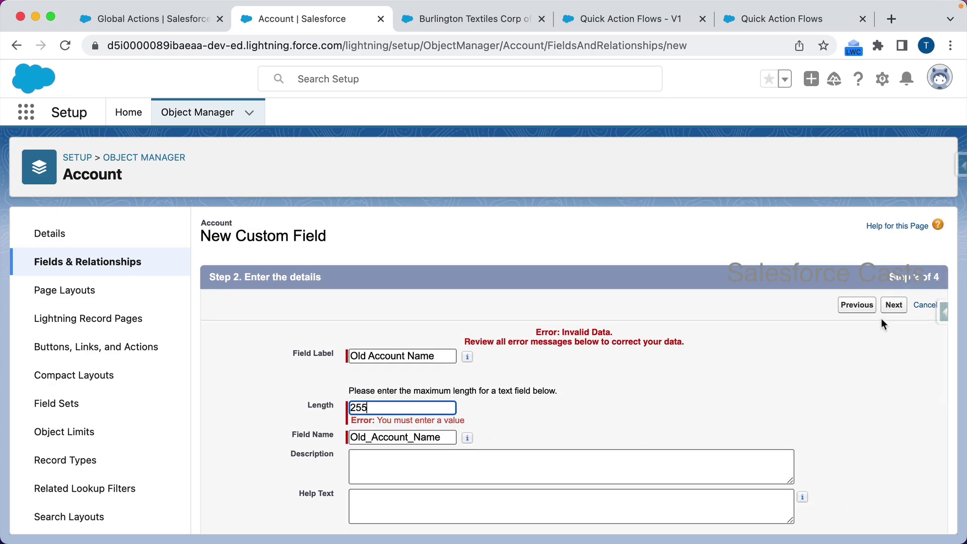
pyautogui.click(888, 306)
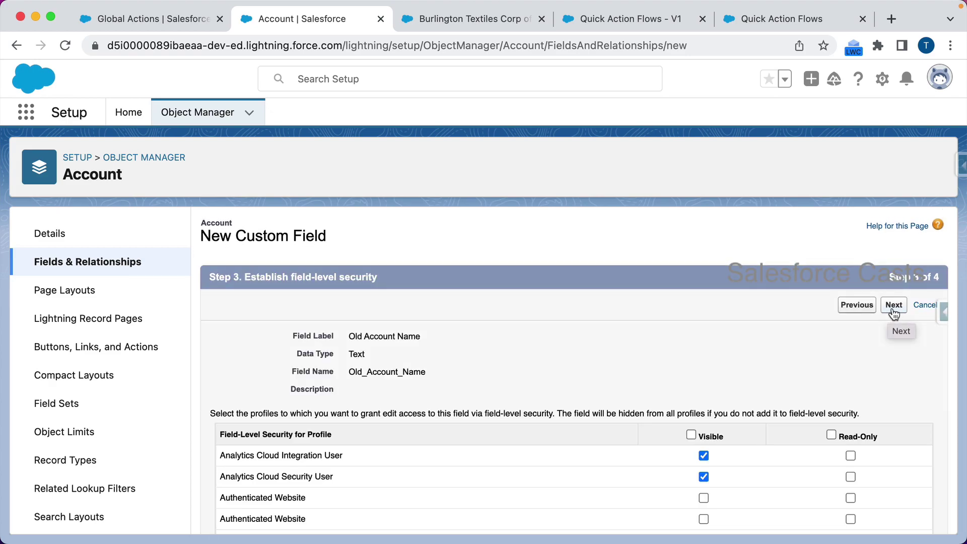
pyautogui.scroll(-15, 860, 401)
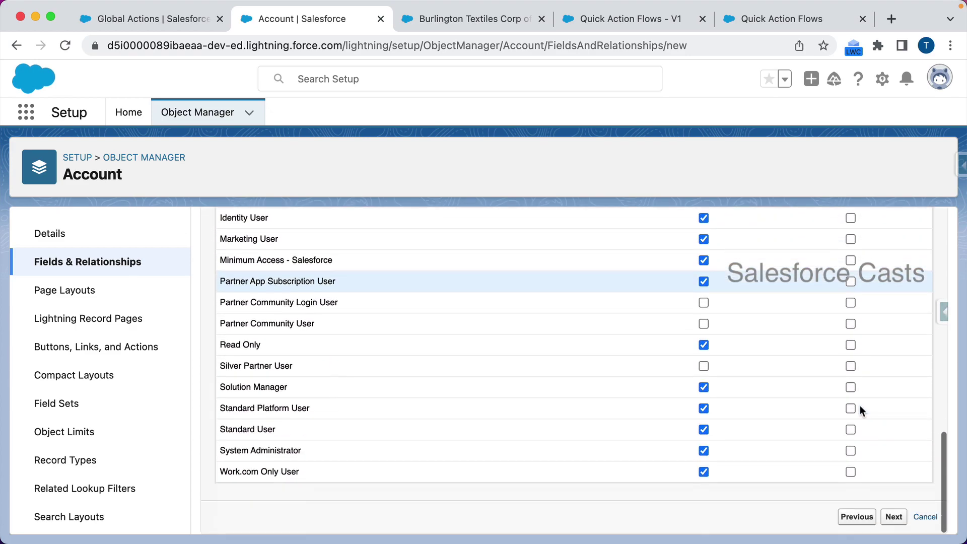
pyautogui.click(894, 516)
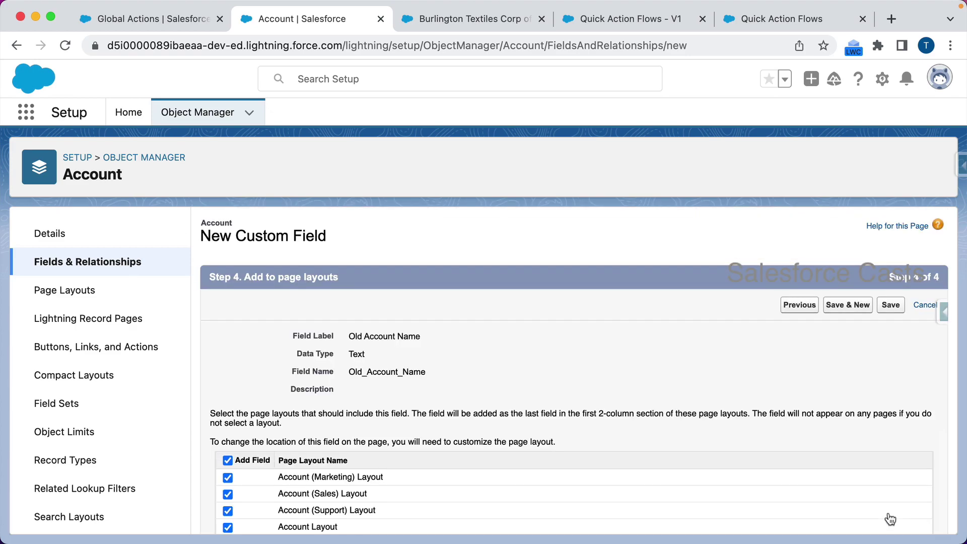
pyautogui.click(855, 309)
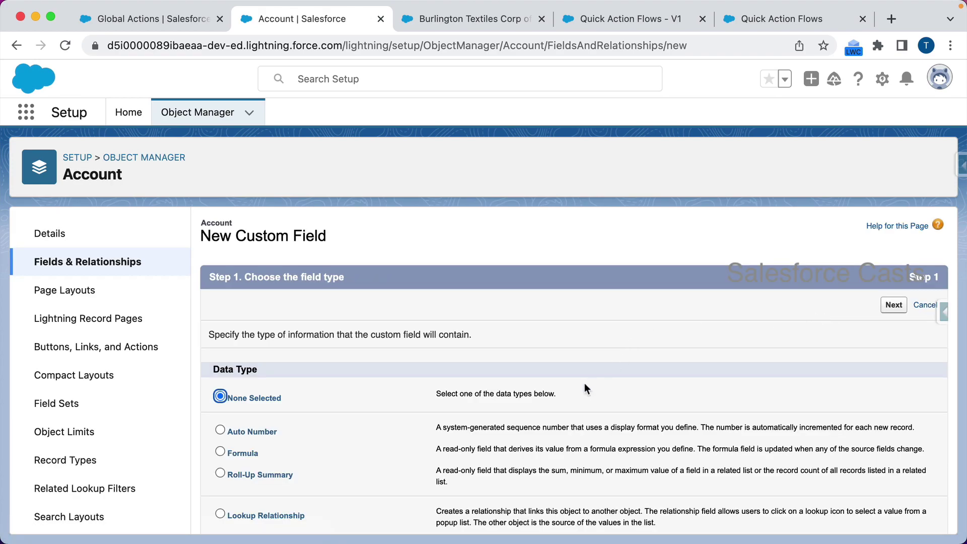
# Create the 'Old Account Number' Text field with length 100 and save it to all layouts
pyautogui.scroll(-10, 582, 388)
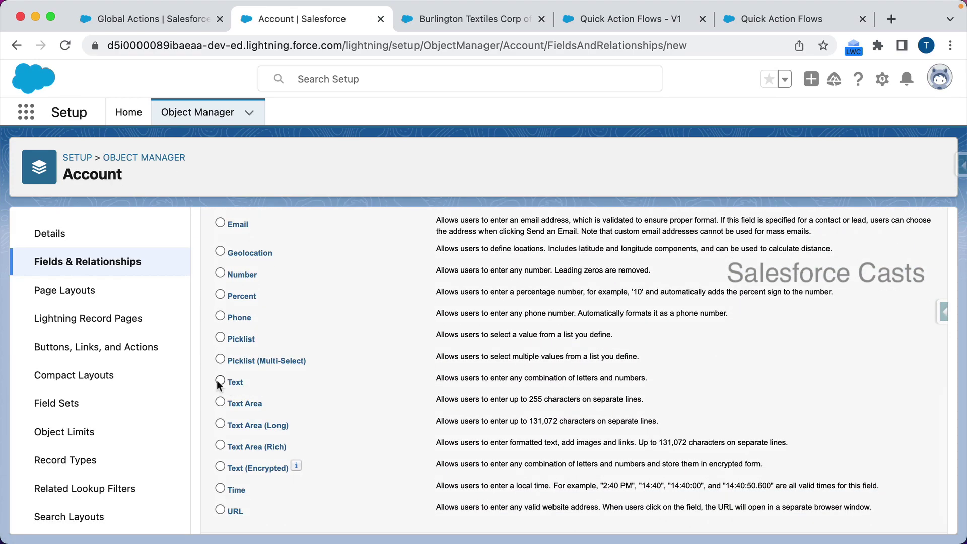
pyautogui.click(220, 380)
pyautogui.scroll(-2, 812, 473)
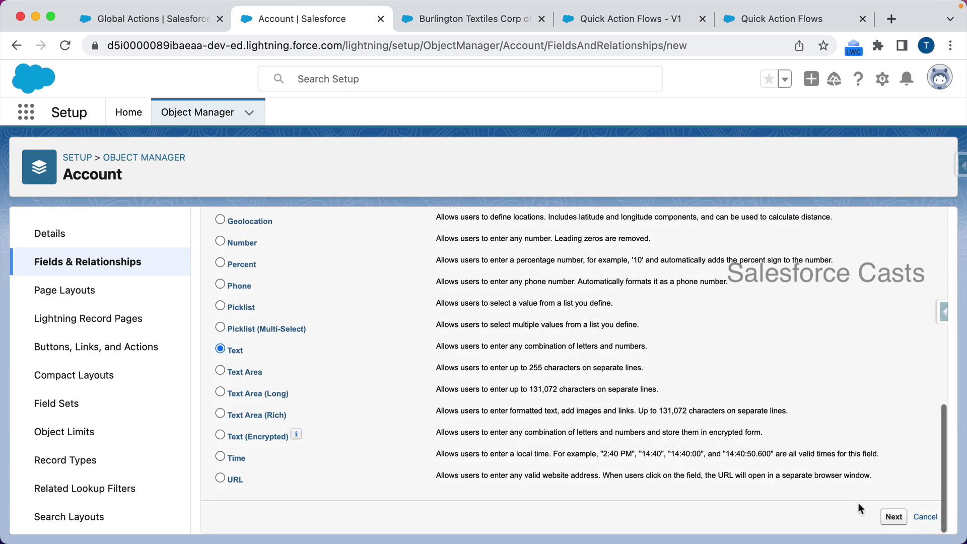
pyautogui.click(893, 516)
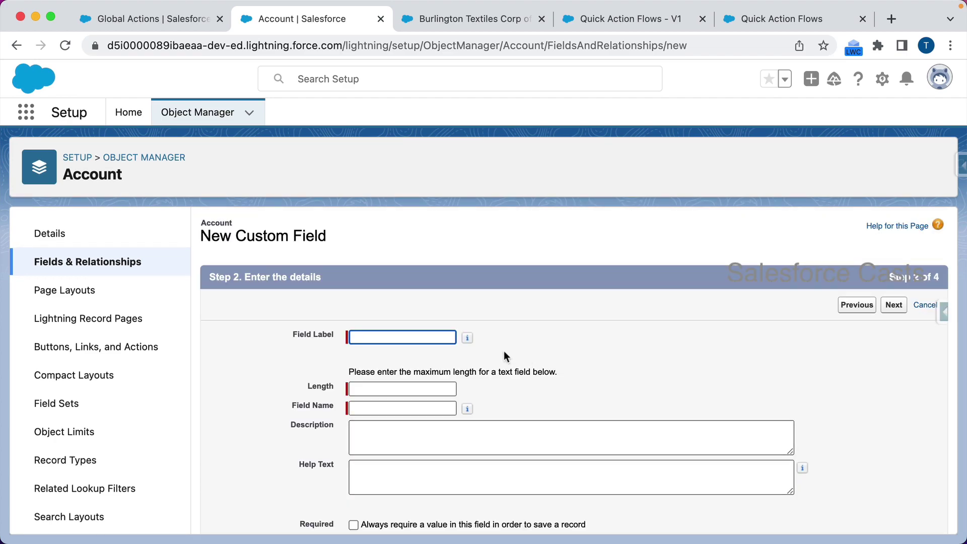
pyautogui.write('Old Account Numb')
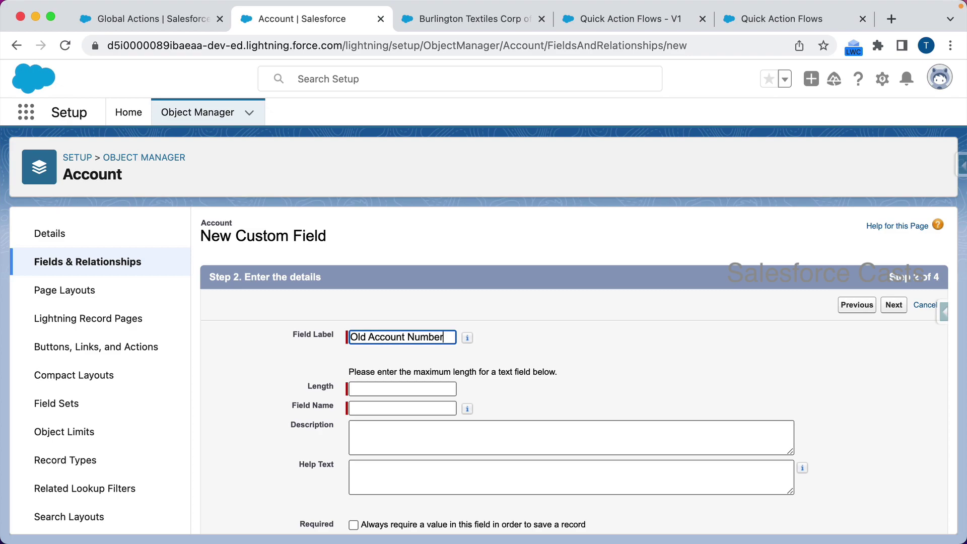
pyautogui.write('er')
pyautogui.press('Tab')
pyautogui.click(436, 389)
pyautogui.write('1')
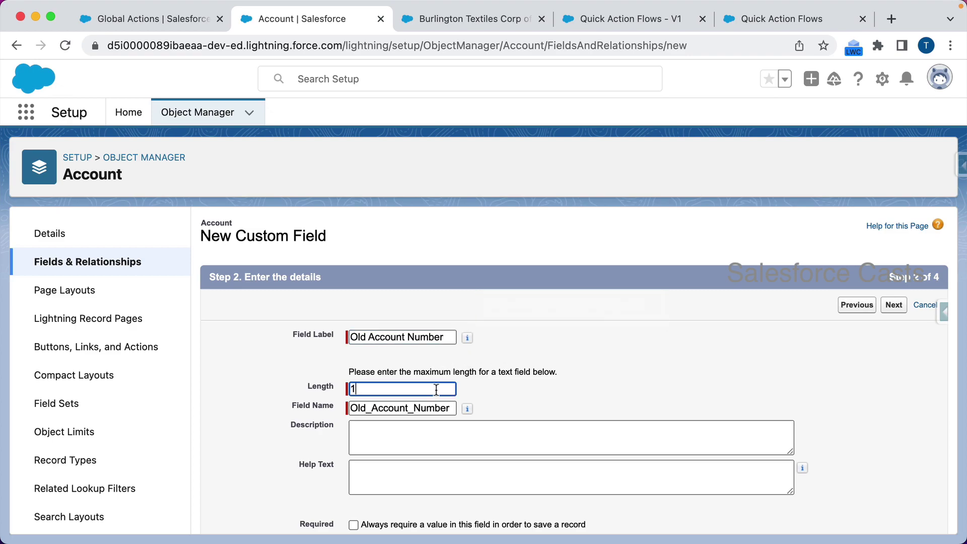
pyautogui.write('00')
pyautogui.click(893, 306)
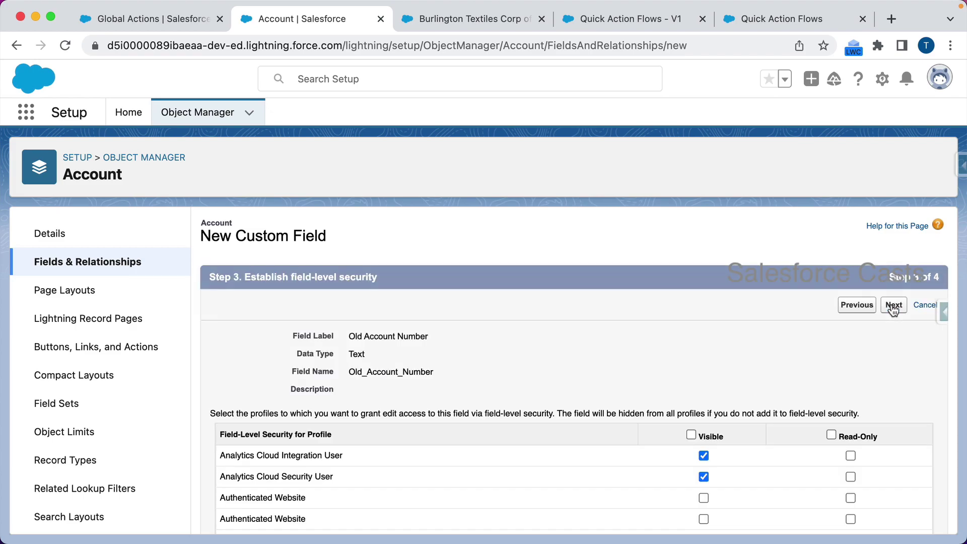
pyautogui.click(893, 306)
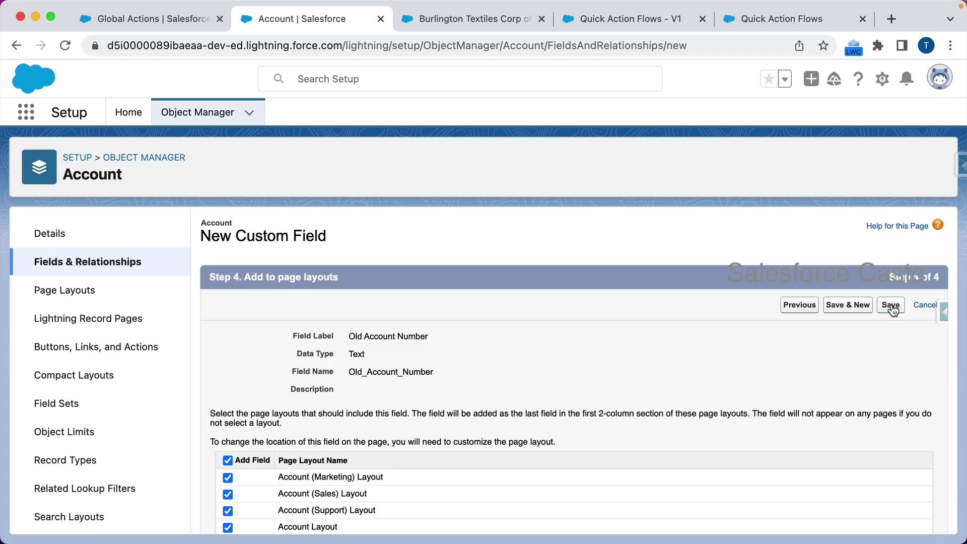
pyautogui.click(890, 305)
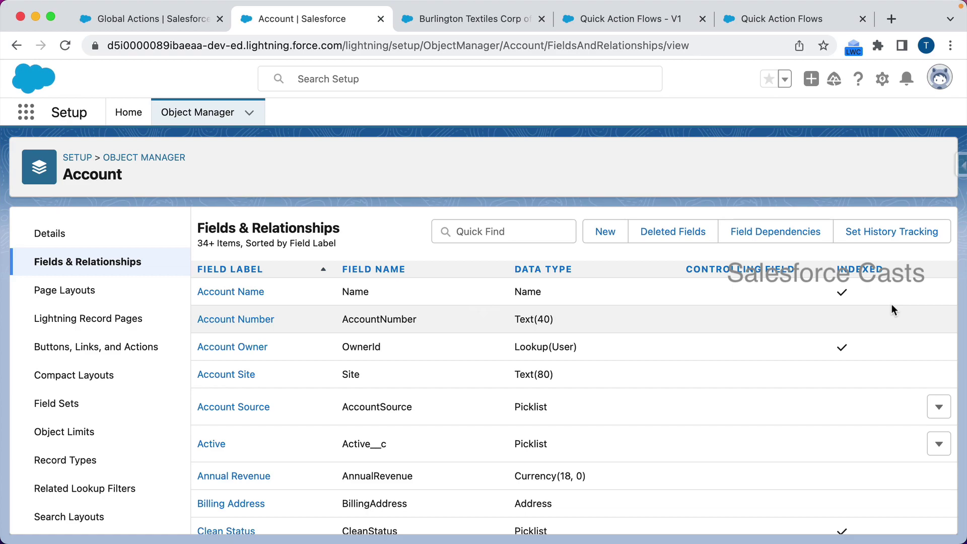
# Cancel the open layout editor and open the New Account global action layout
pyautogui.click(656, 23)
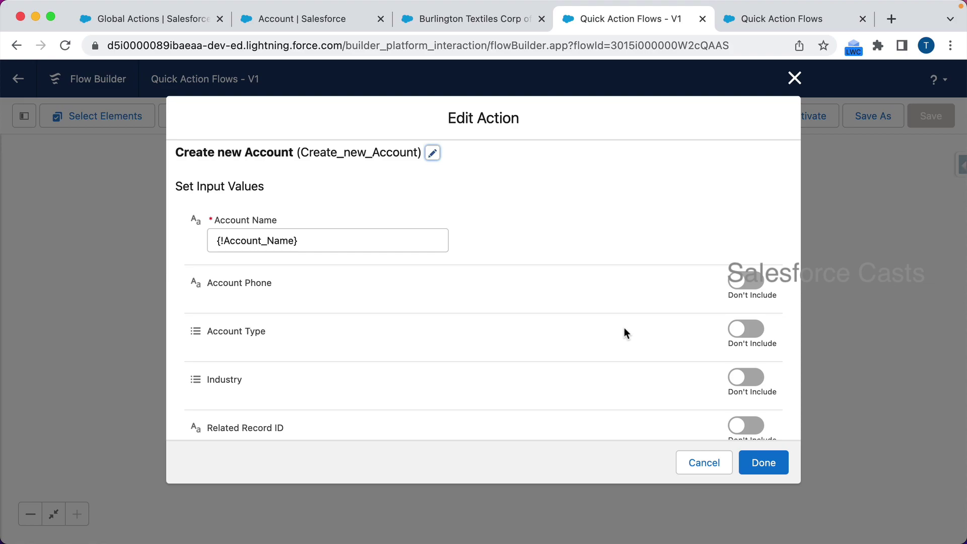
pyautogui.click(161, 19)
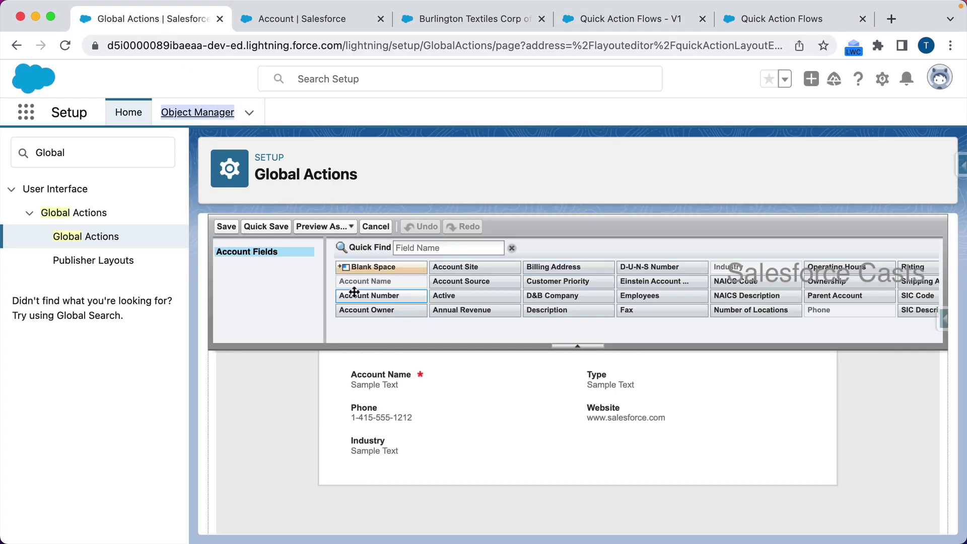
pyautogui.click(377, 228)
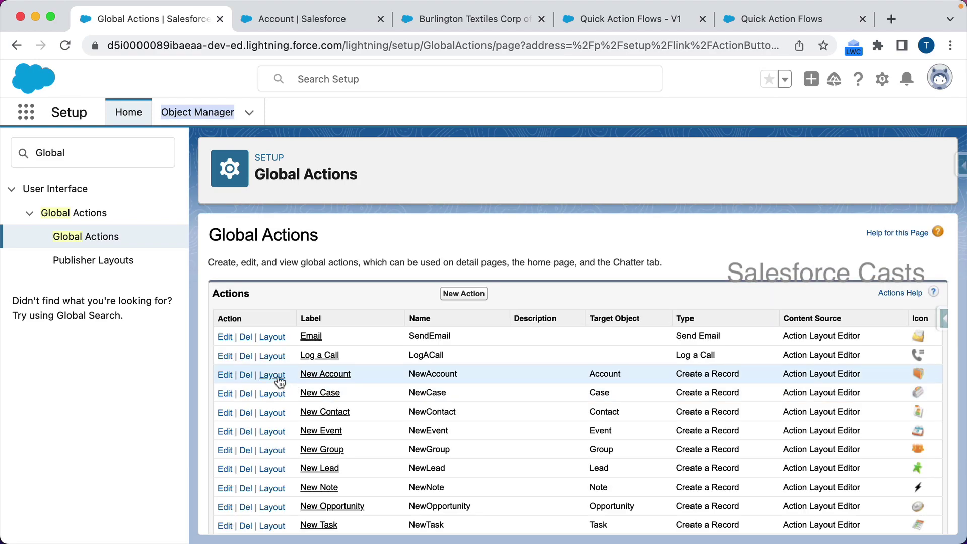
pyautogui.click(272, 374)
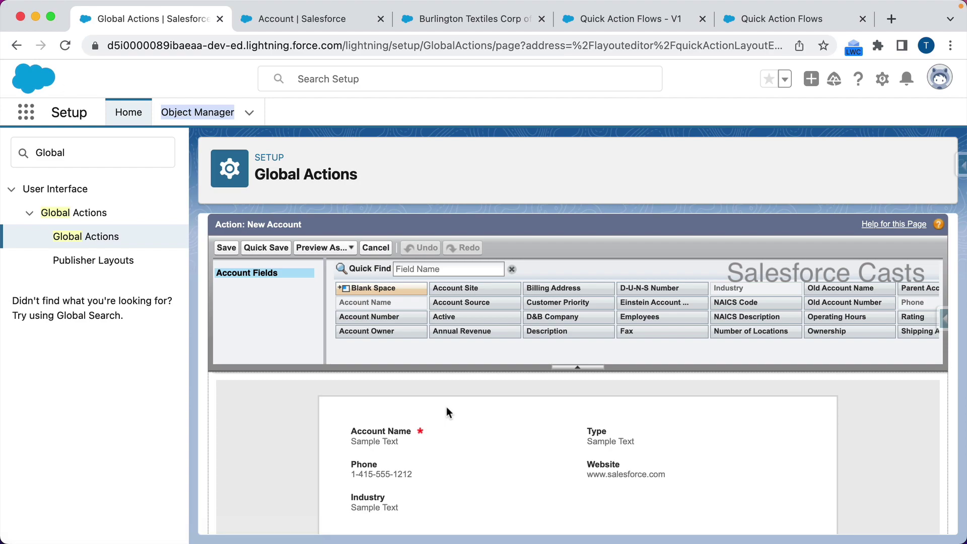
# Drag Old Account Number and Old Account Name under Website and save the layout
pyautogui.click(468, 271)
pyautogui.write('Old')
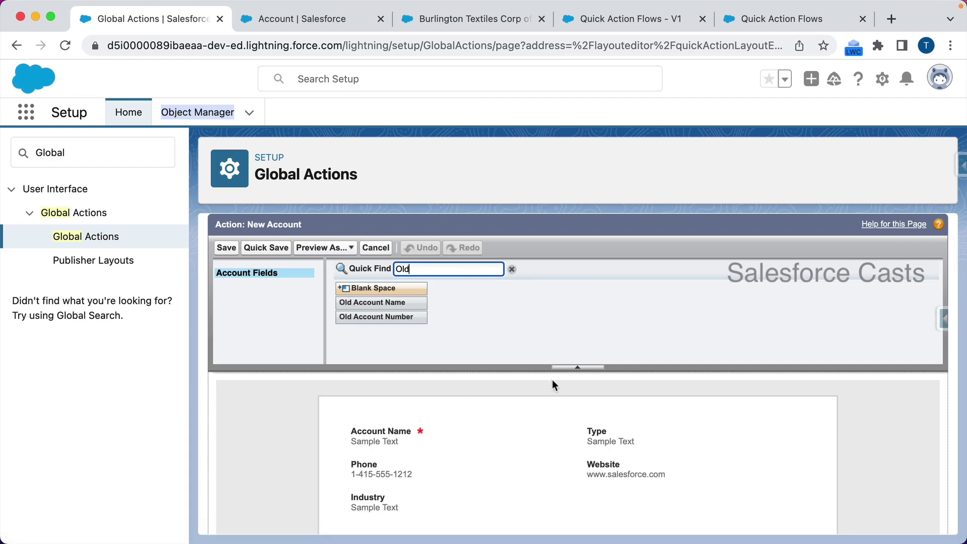
pyautogui.scroll(-2, 552, 383)
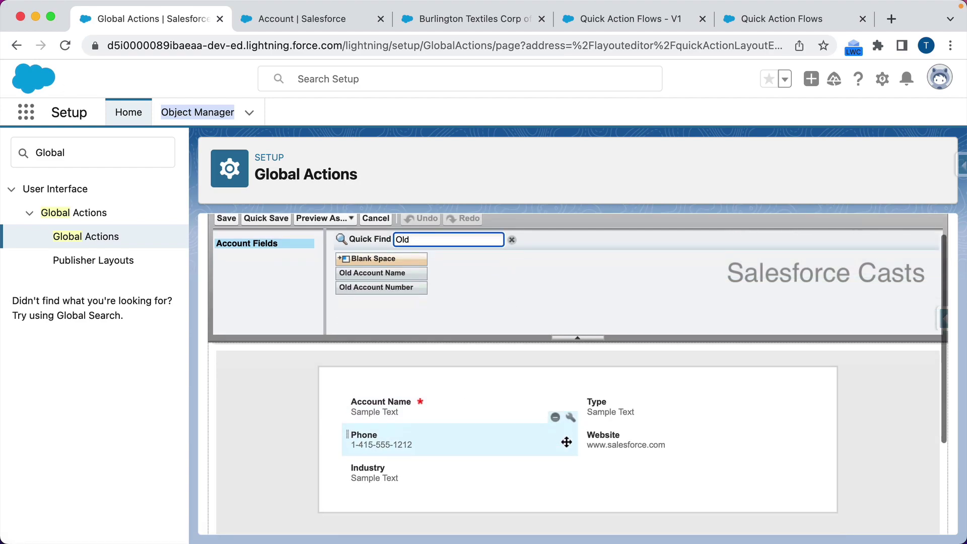
pyautogui.moveTo(408, 304); pyautogui.dragTo(599, 447)
pyautogui.moveTo(392, 280); pyautogui.dragTo(604, 477)
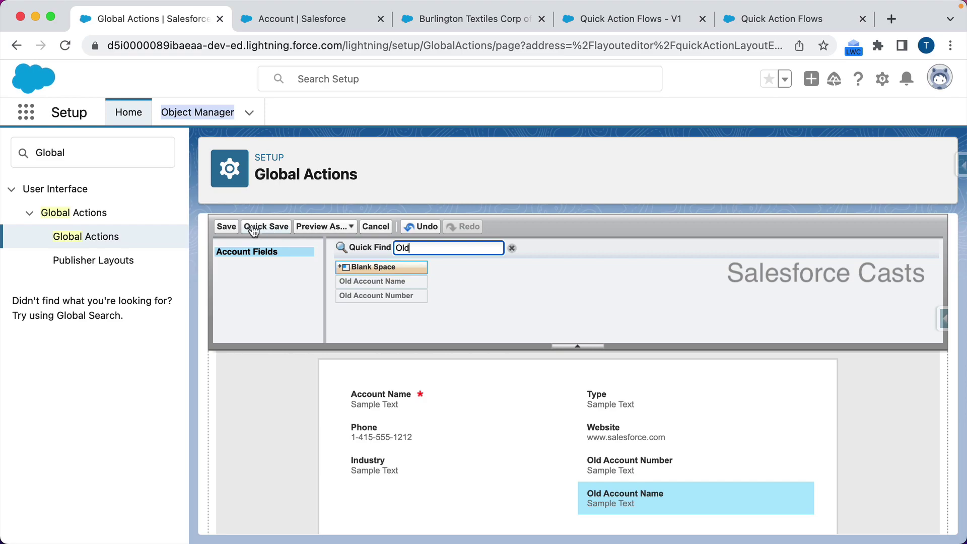
pyautogui.click(227, 226)
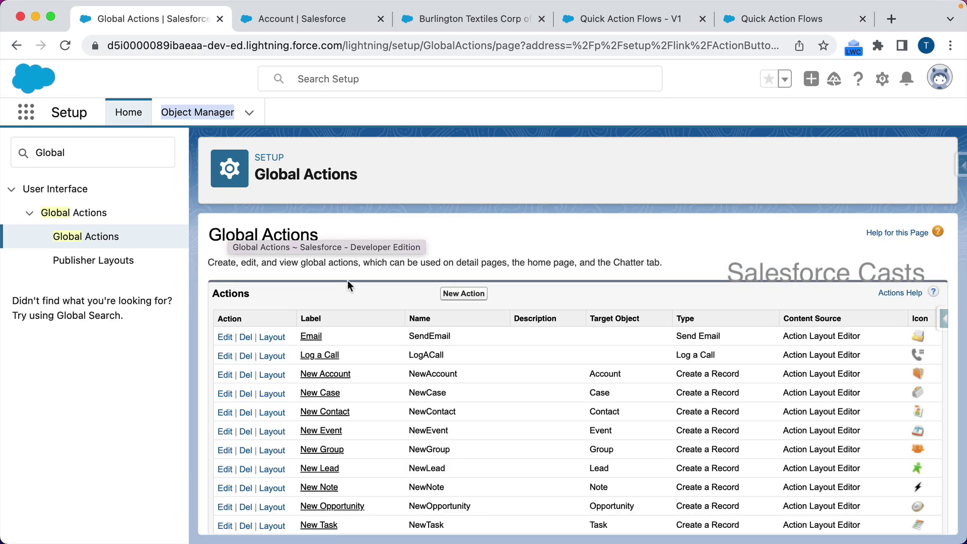
# Reload the flow and include Old Account Name and Old Account Number in Create new Account
pyautogui.click(661, 27)
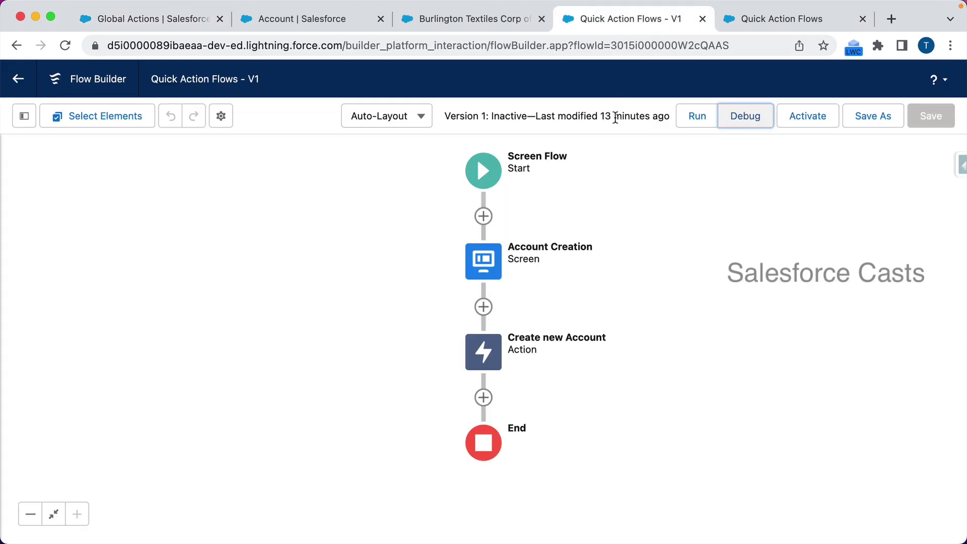
pyautogui.press('super+r')
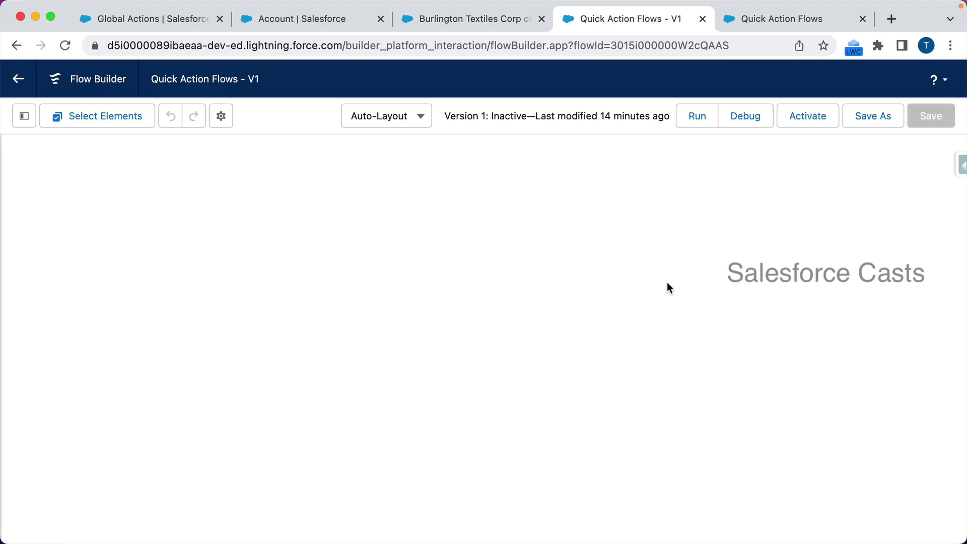
pyautogui.scroll(-5, 676, 311)
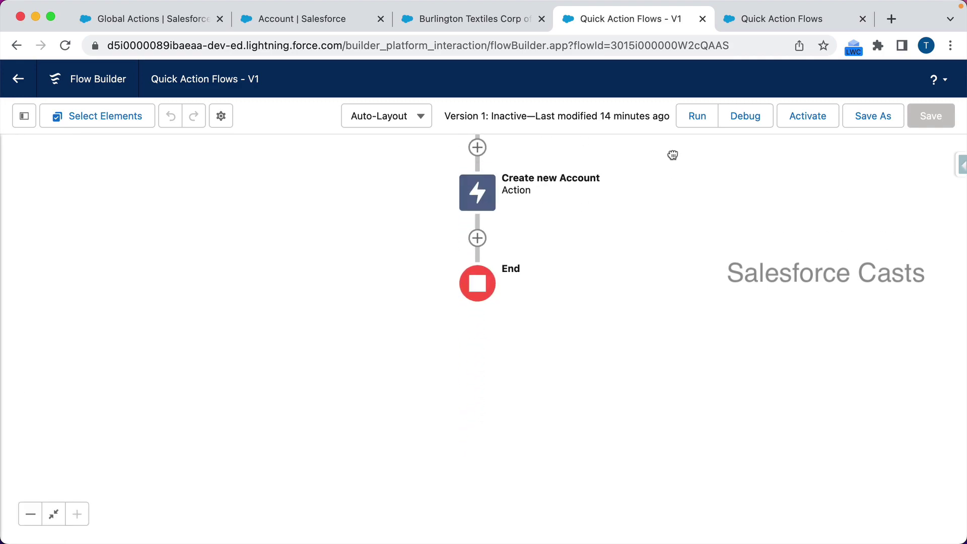
pyautogui.click(489, 201)
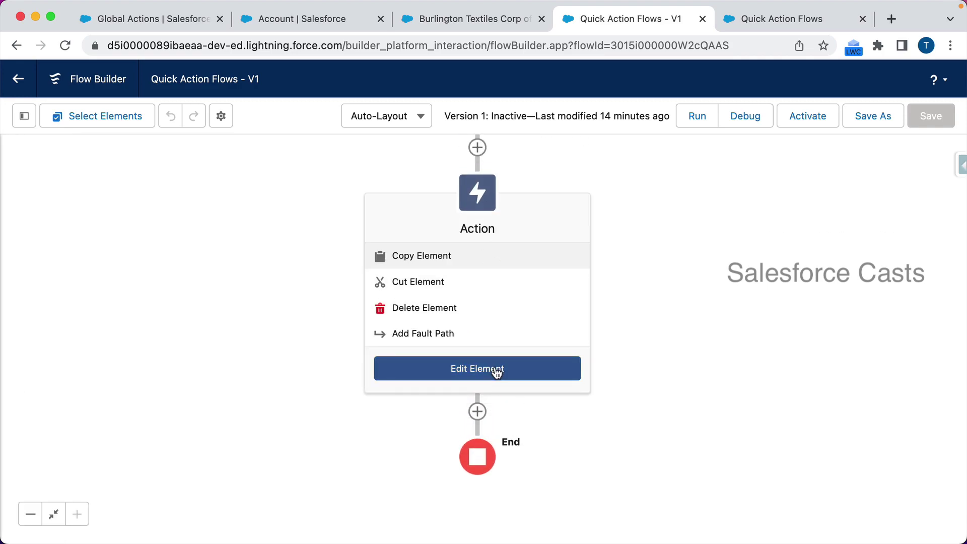
pyautogui.click(495, 370)
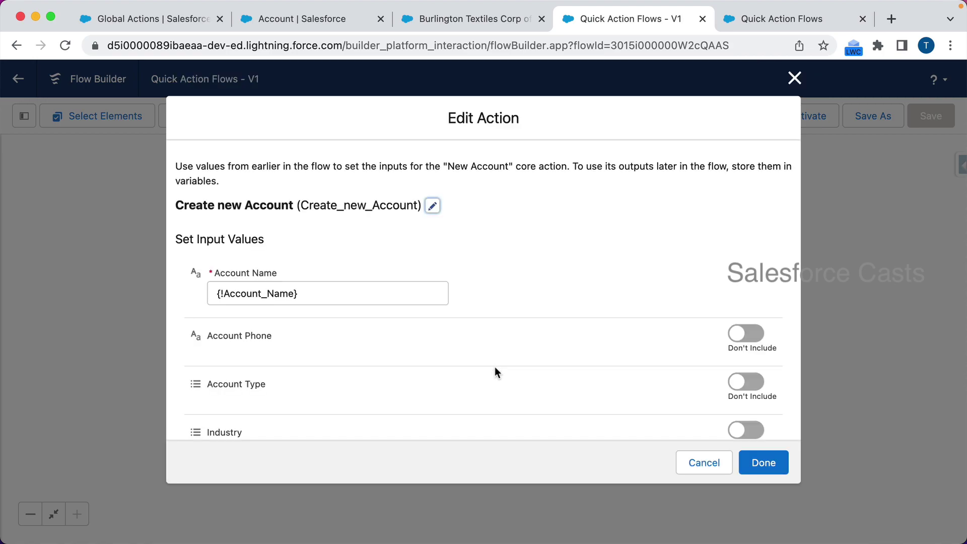
pyautogui.scroll(-5, 495, 367)
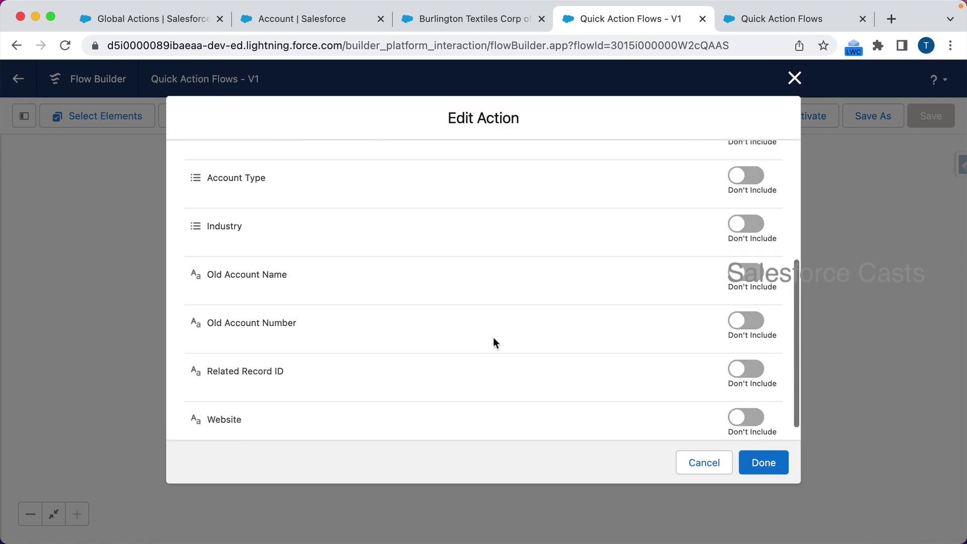
pyautogui.click(745, 273)
pyautogui.click(750, 336)
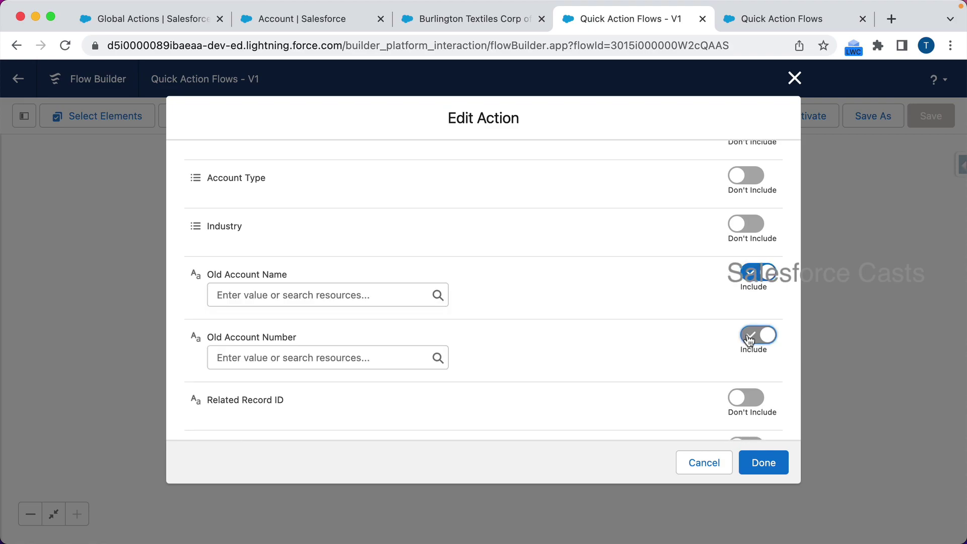
pyautogui.click(756, 463)
pyautogui.scroll(2, 680, 312)
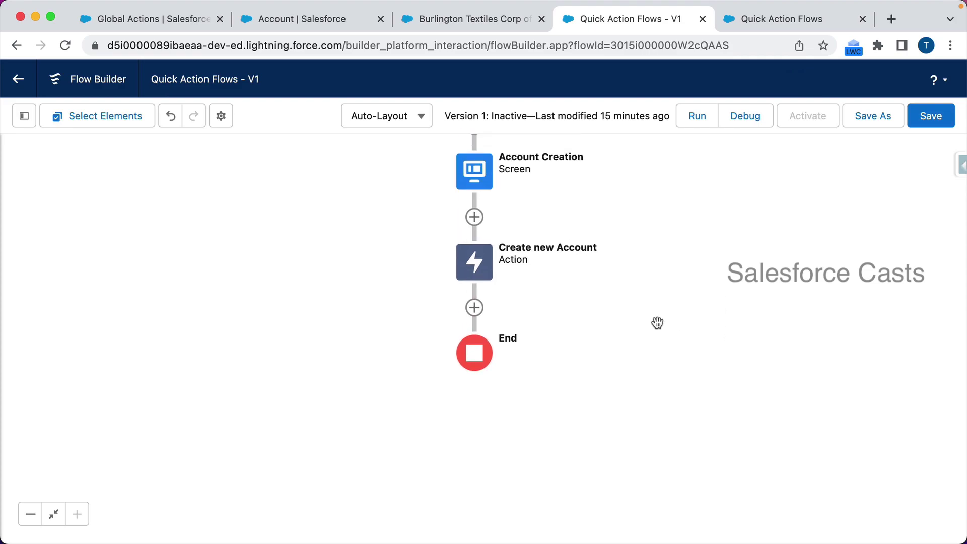
# Add two Text input components below Account Name on the Account Creation screen
pyautogui.click(490, 176)
pyautogui.click(486, 321)
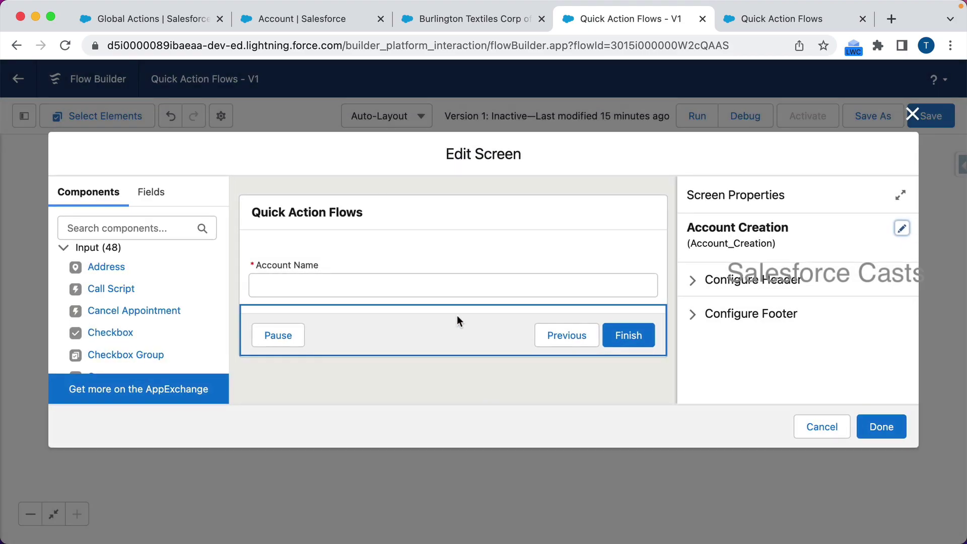
pyautogui.click(168, 228)
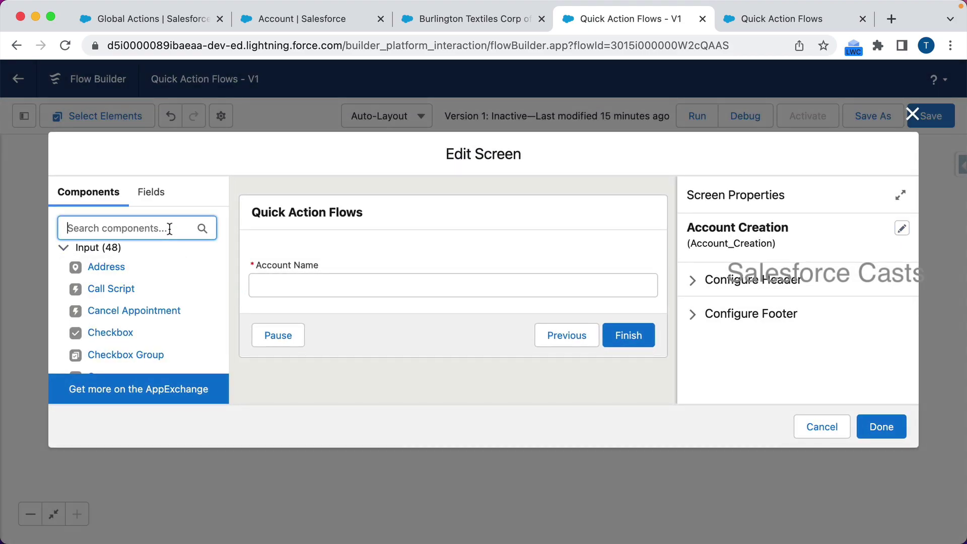
pyautogui.write('Text')
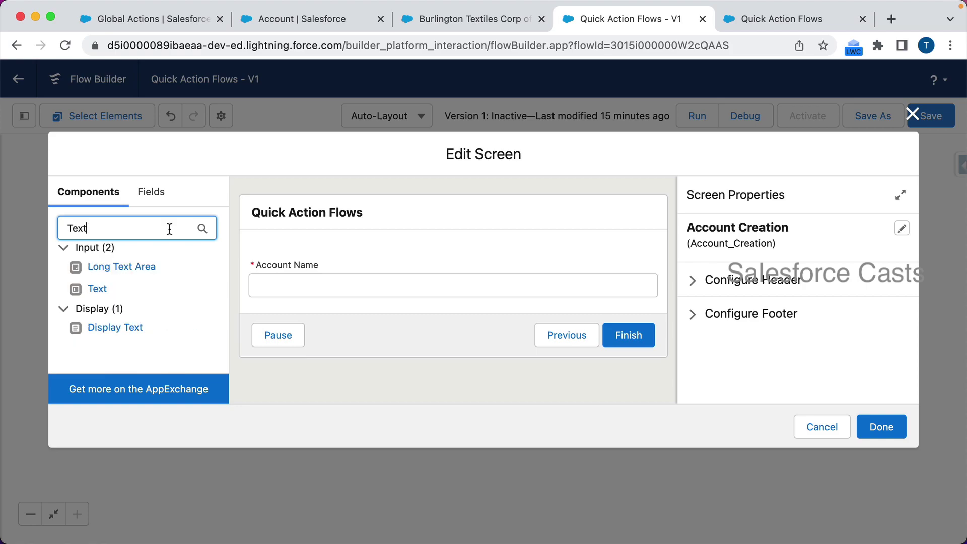
pyautogui.moveTo(98, 286); pyautogui.dragTo(275, 300)
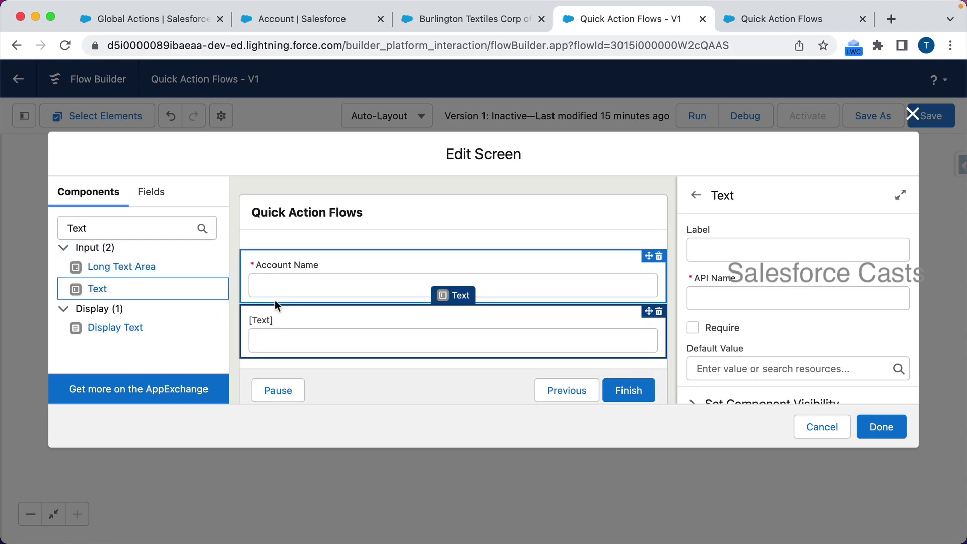
pyautogui.moveTo(95, 292); pyautogui.dragTo(303, 359)
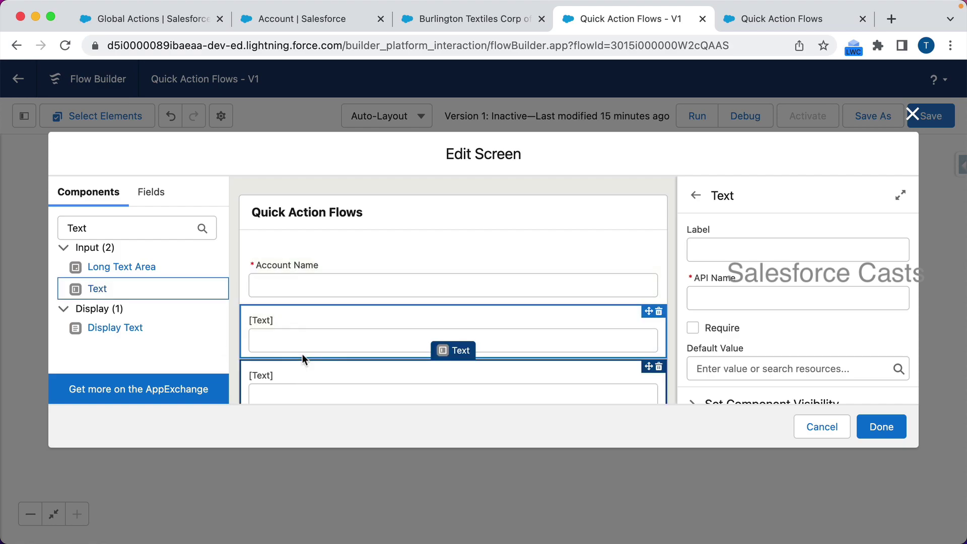
# Label the inputs 'Old Account Name' and 'Old Account Number', then save the flow
pyautogui.click(350, 337)
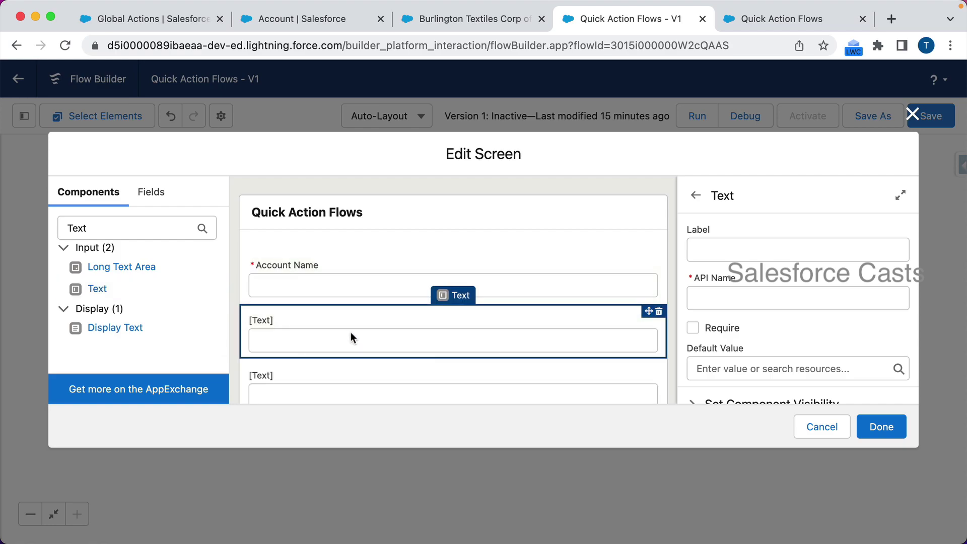
pyautogui.click(709, 247)
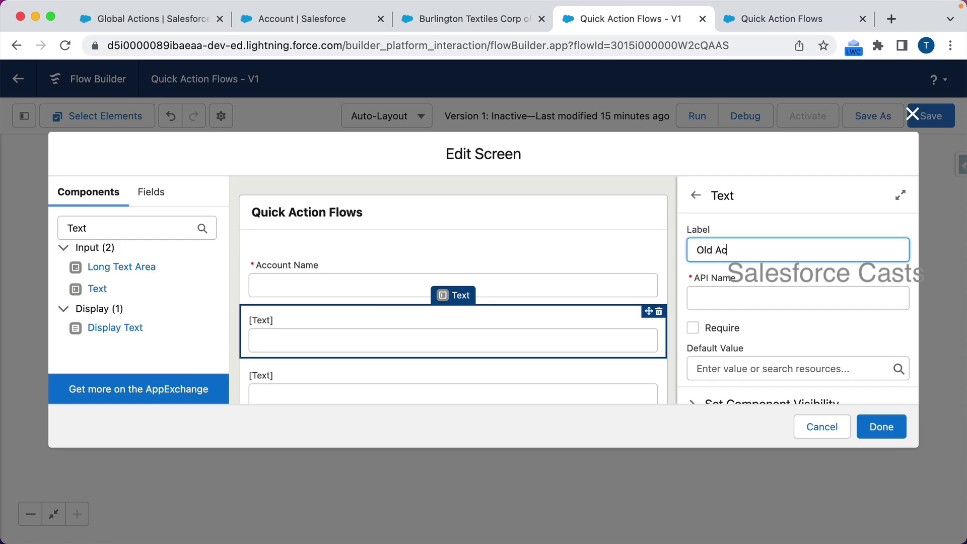
pyautogui.write('Old Account Name')
pyautogui.press('Tab')
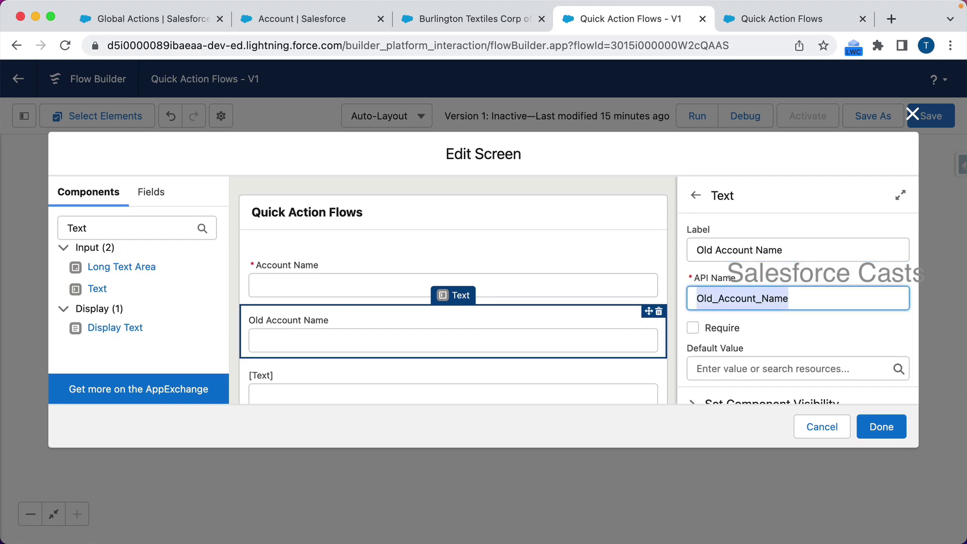
pyautogui.scroll(-2, 601, 303)
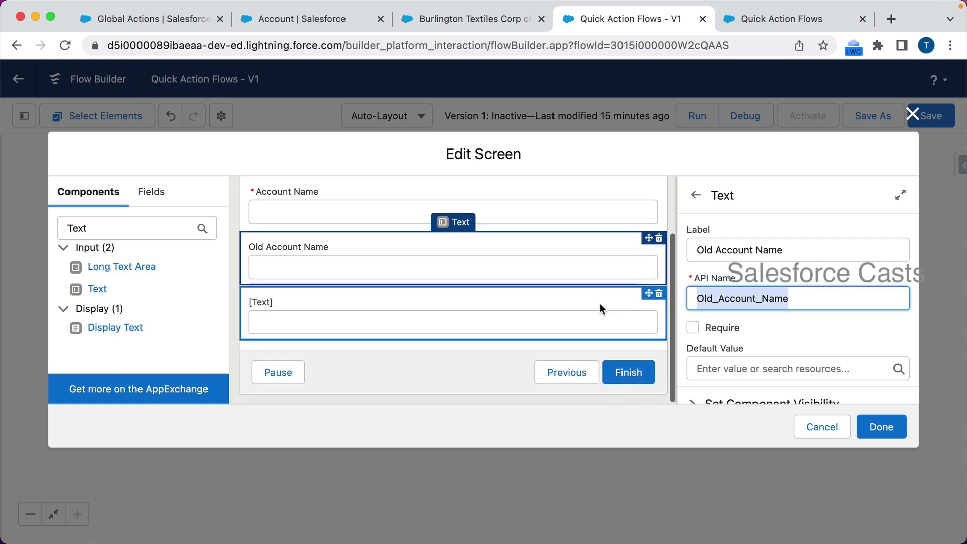
pyautogui.click(600, 303)
pyautogui.click(715, 254)
pyautogui.write('Old Account Number')
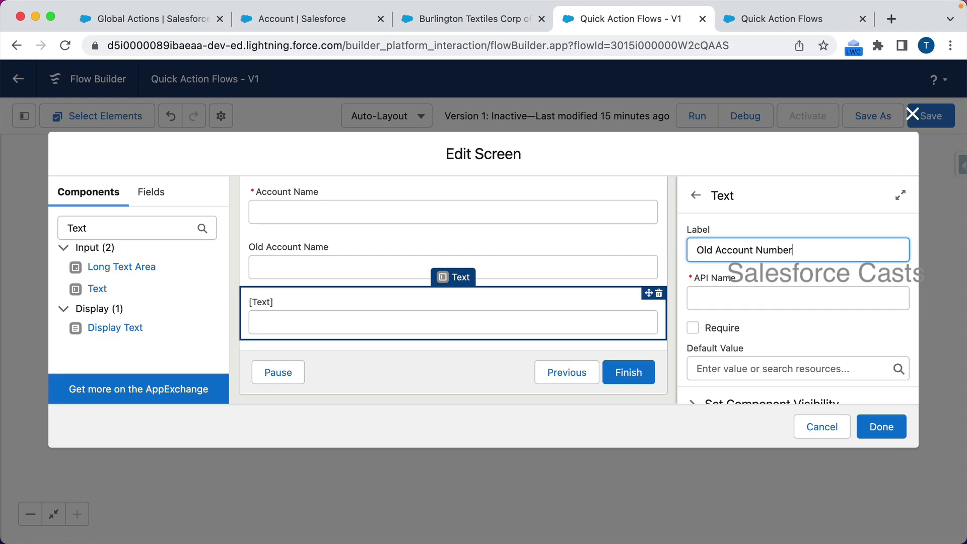
pyautogui.press('Tab')
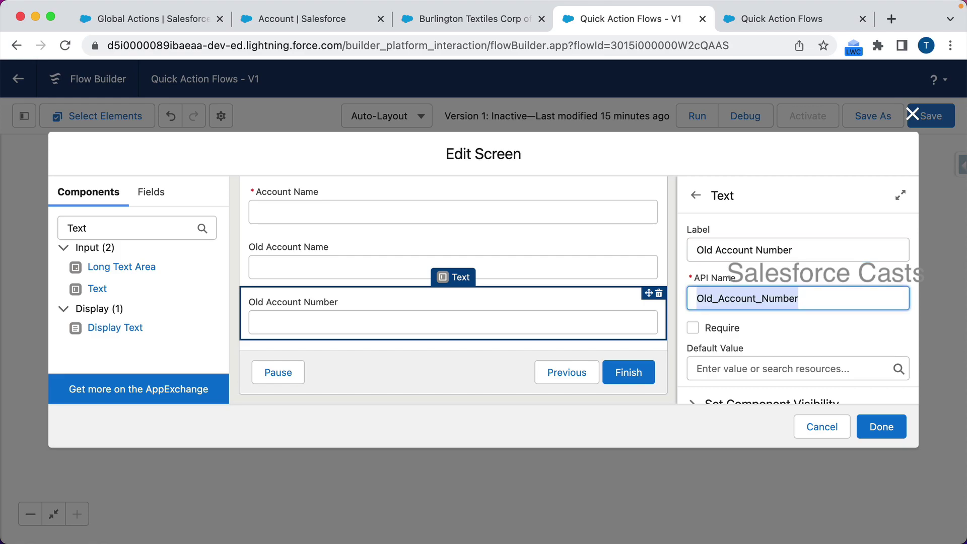
pyautogui.click(867, 423)
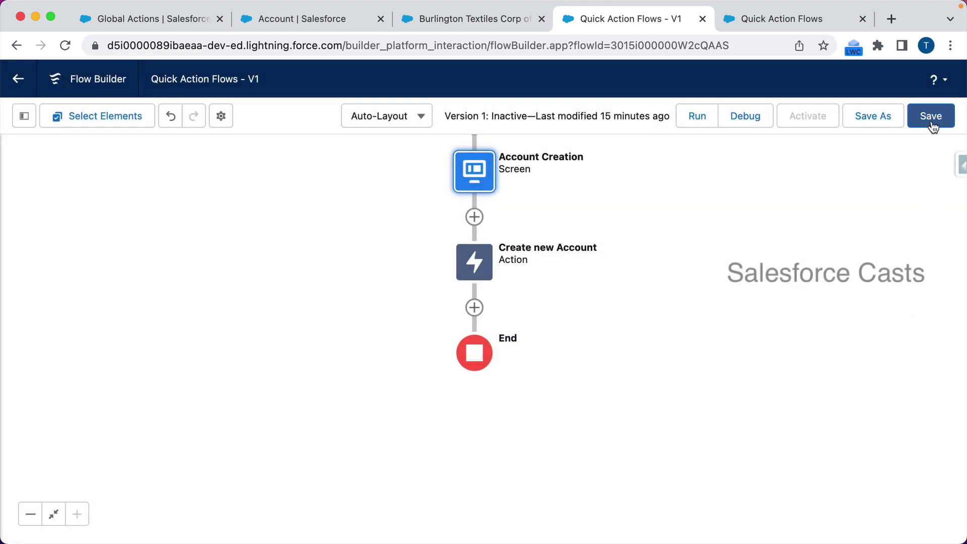
pyautogui.click(932, 121)
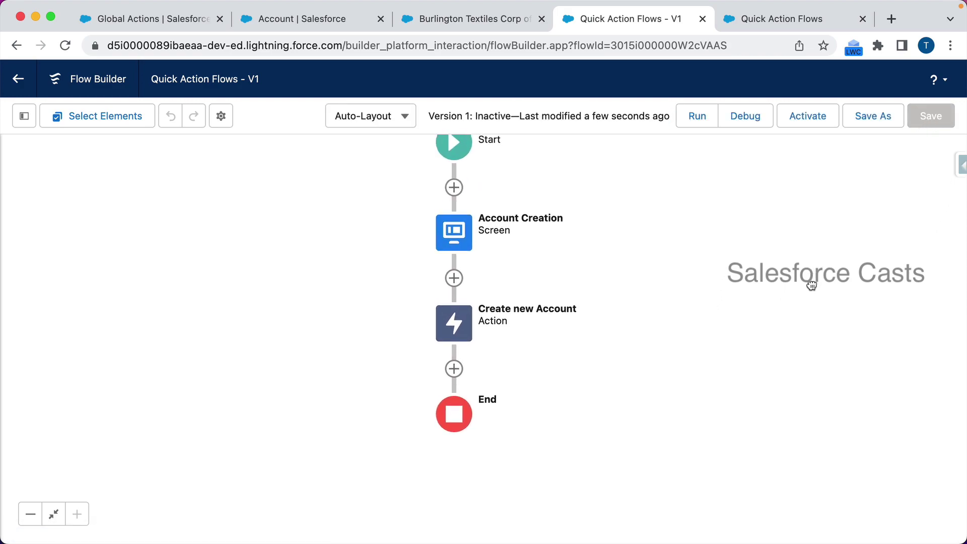
# Start a debug run and enter Burlington Textiles Corp of Asia as Account Name
pyautogui.click(745, 116)
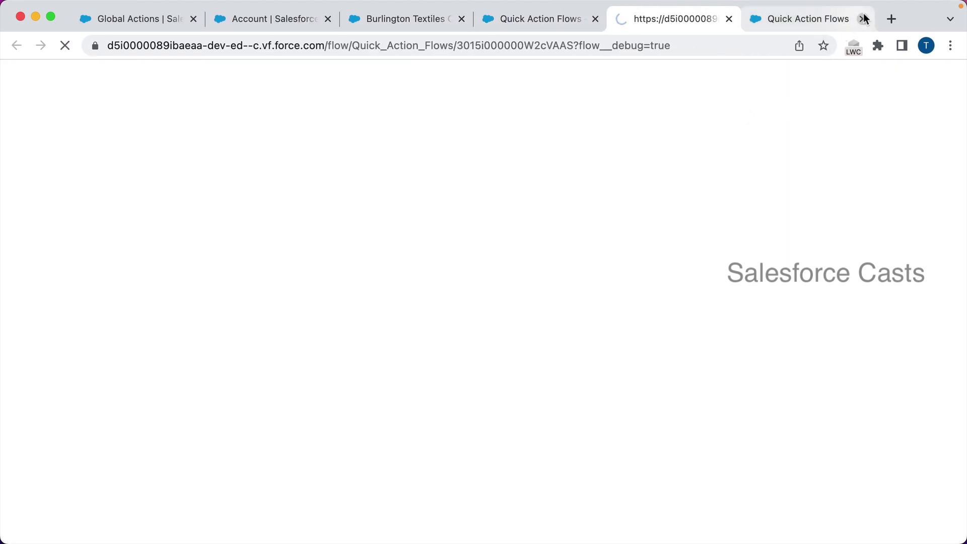
pyautogui.click(862, 19)
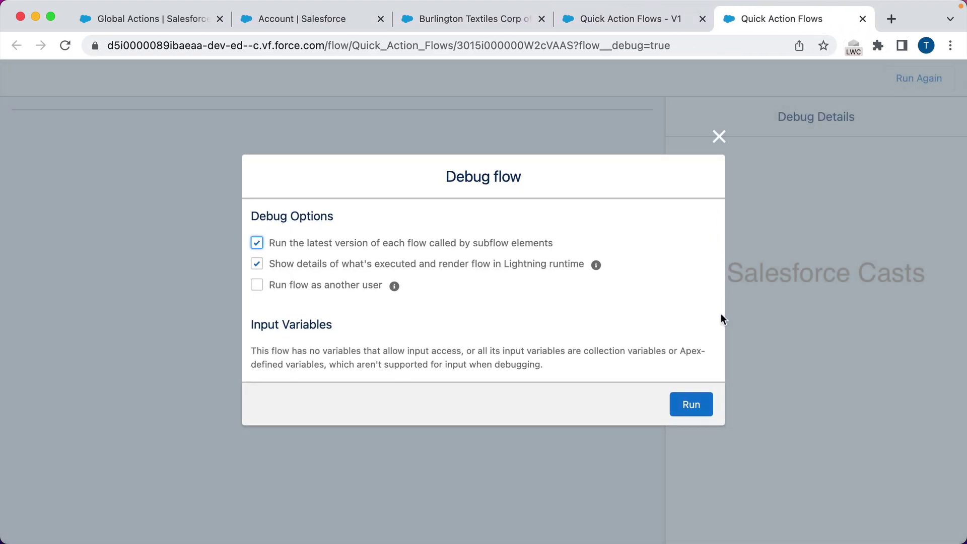
pyautogui.click(694, 403)
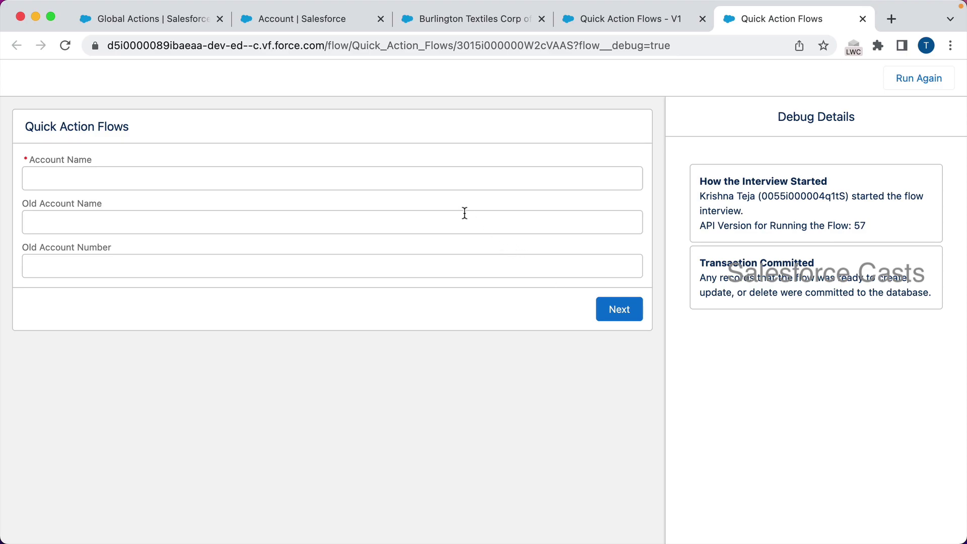
pyautogui.click(433, 183)
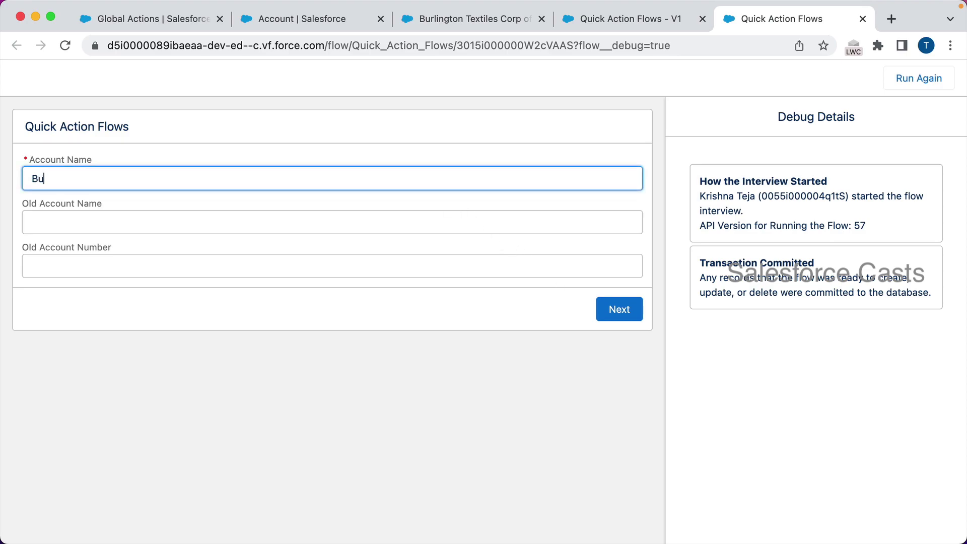
pyautogui.write('Burling on Textiles Corp of Asia')
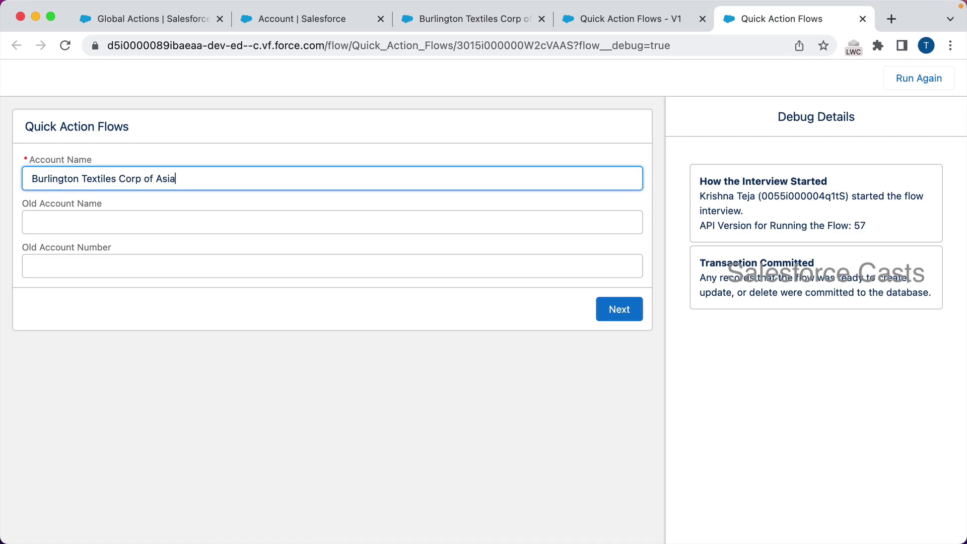
# Enter old name 'Burlington textiles Corp of India' and a test old account number, and finish the run
pyautogui.click(32, 222)
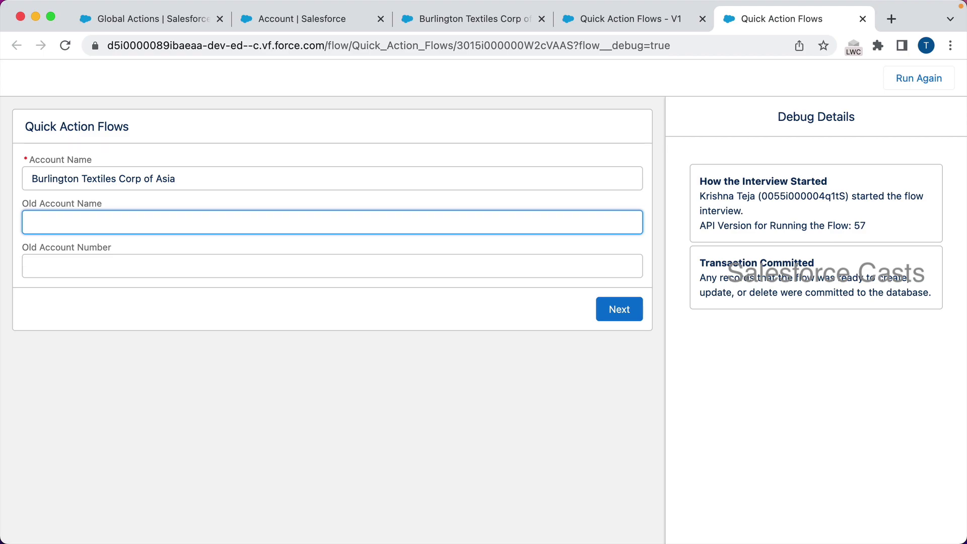
pyautogui.write('Burlington textiles C')
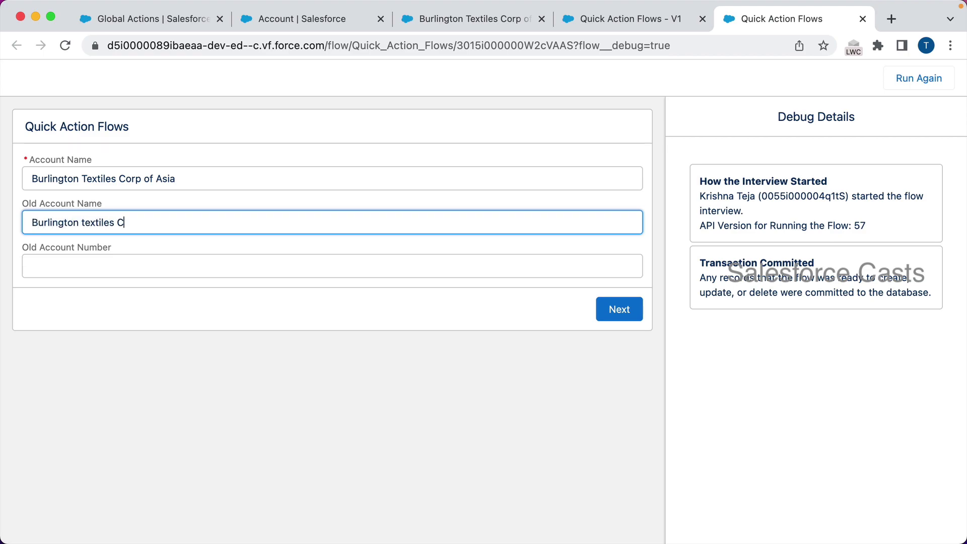
pyautogui.write('orp of India')
pyautogui.click(383, 262)
pyautogui.write('5677883')
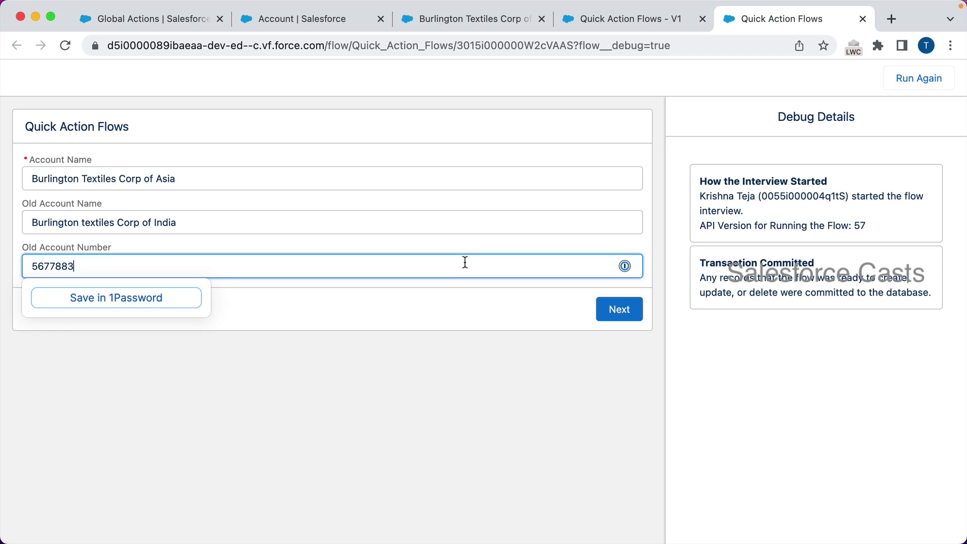
pyautogui.click(601, 314)
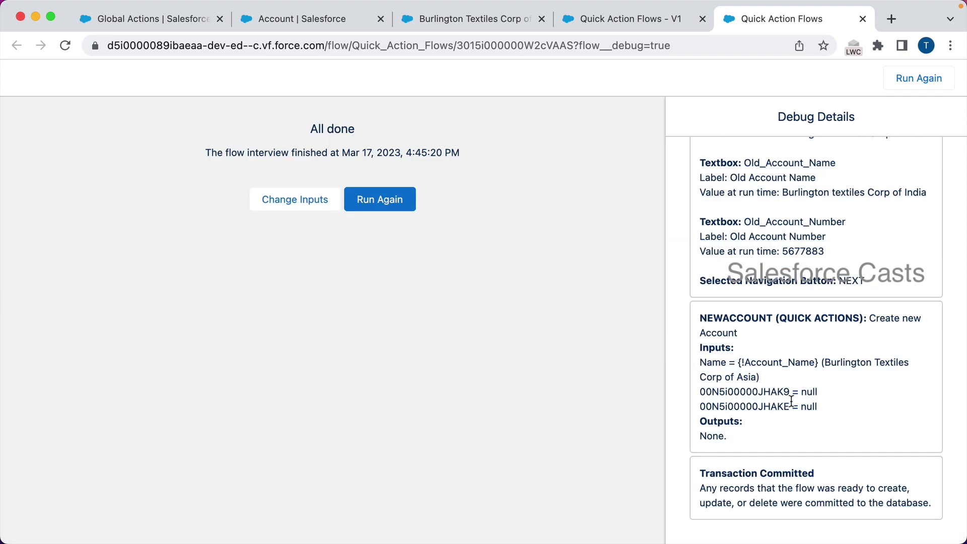
pyautogui.click(649, 19)
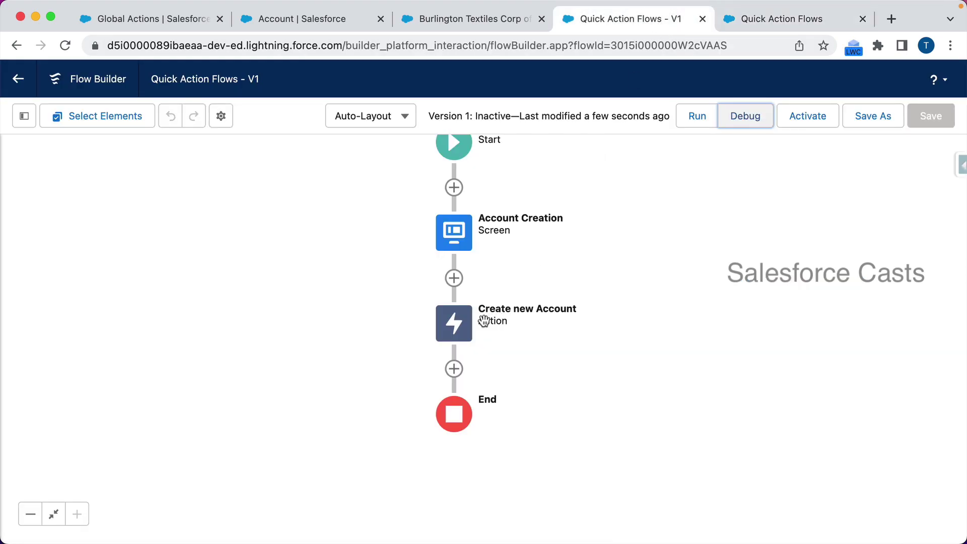
pyautogui.click(456, 324)
# Map Old Account Name to {!Old_Account_Name} and Old Account Number to {!Old_Account_Number}, then save
pyautogui.click(479, 498)
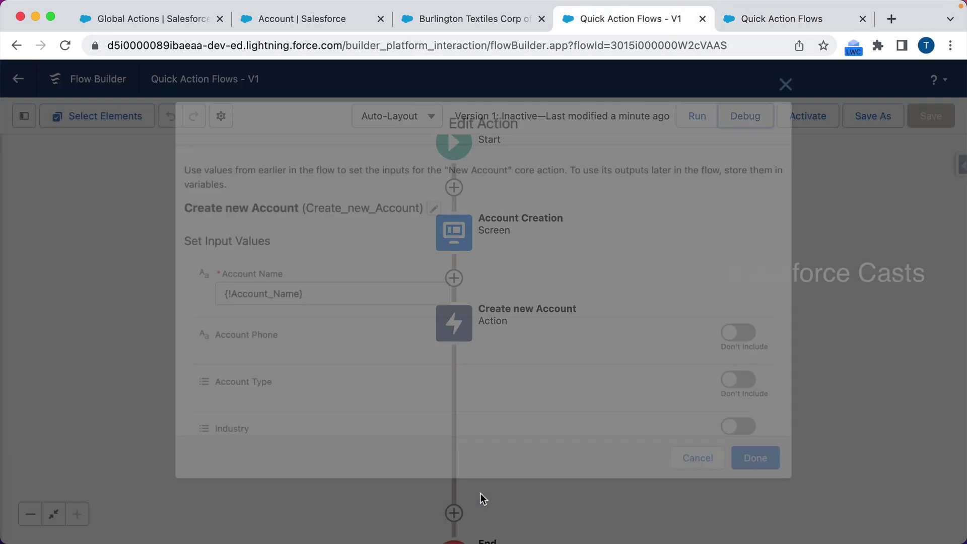
pyautogui.scroll(-5, 505, 366)
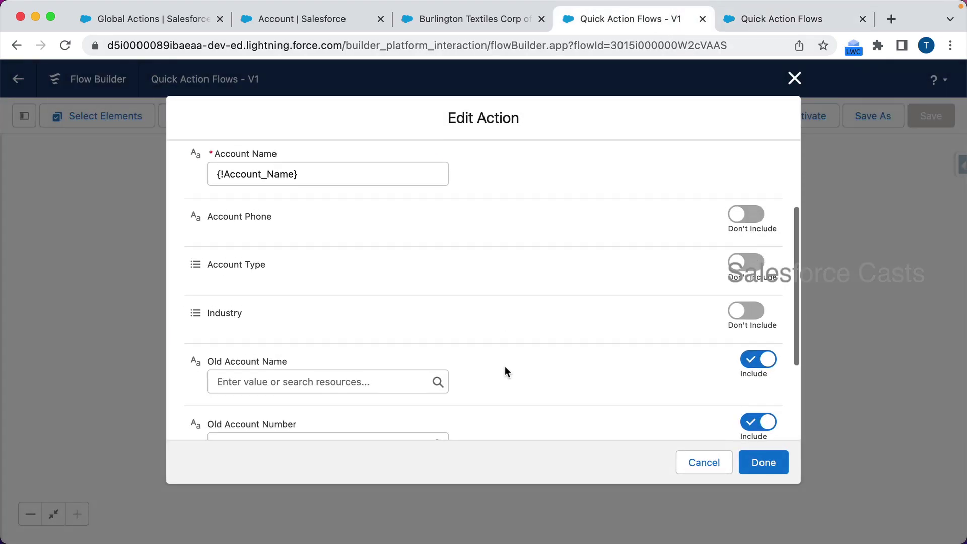
pyautogui.click(360, 262)
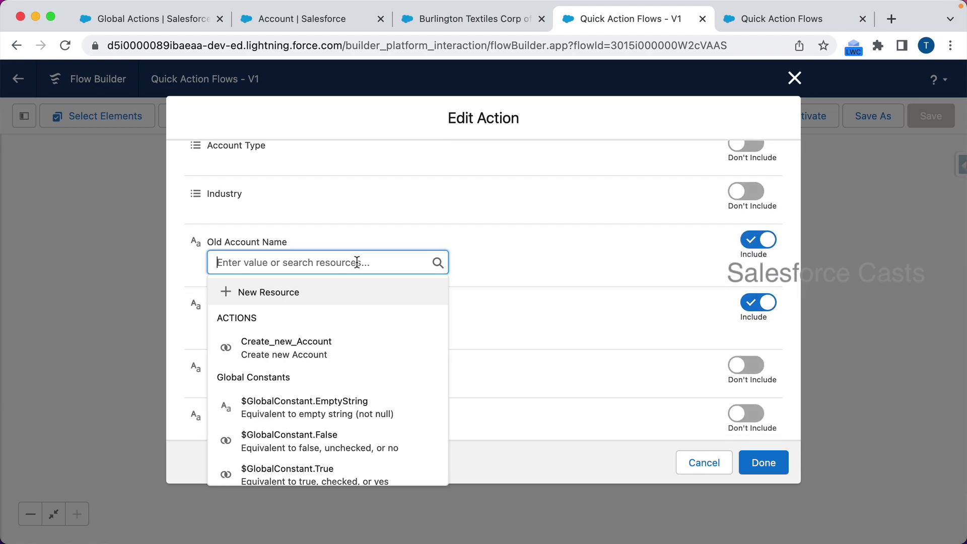
pyautogui.scroll(-3, 375, 346)
pyautogui.scroll(-4, 377, 346)
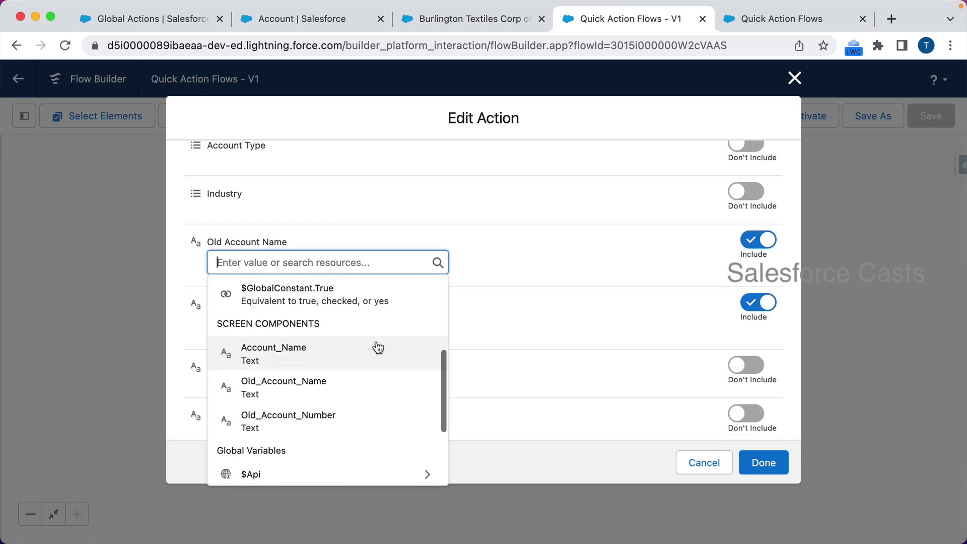
pyautogui.click(372, 355)
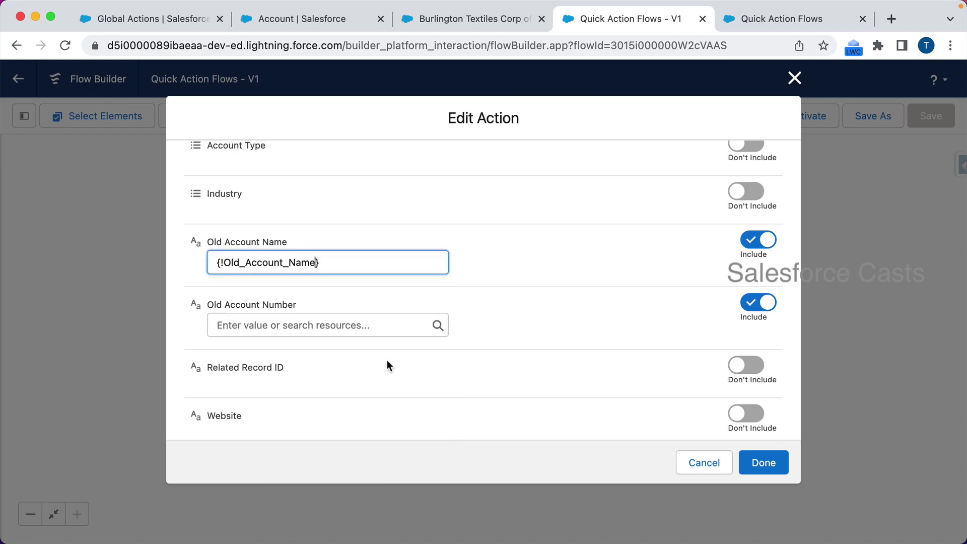
pyautogui.click(378, 326)
pyautogui.scroll(-3, 346, 266)
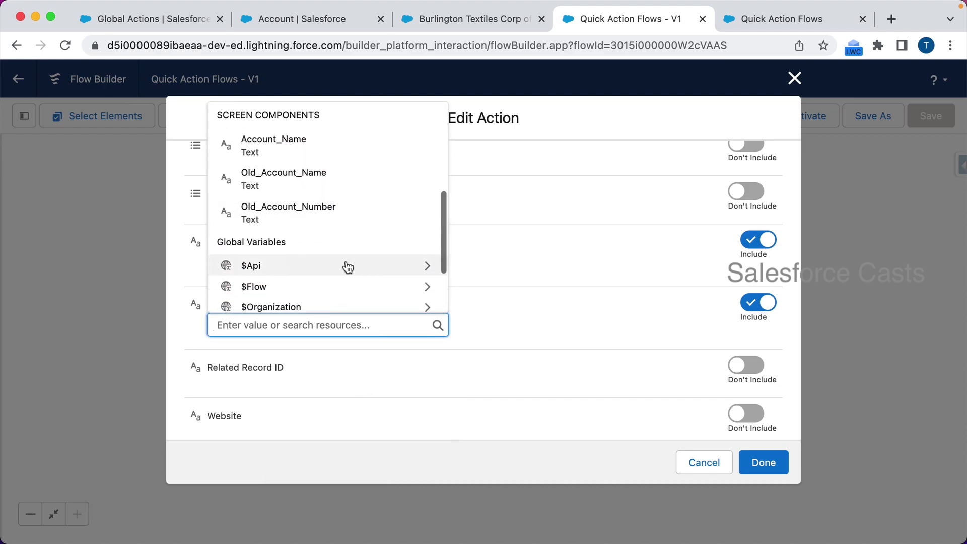
pyautogui.click(346, 210)
pyautogui.click(761, 461)
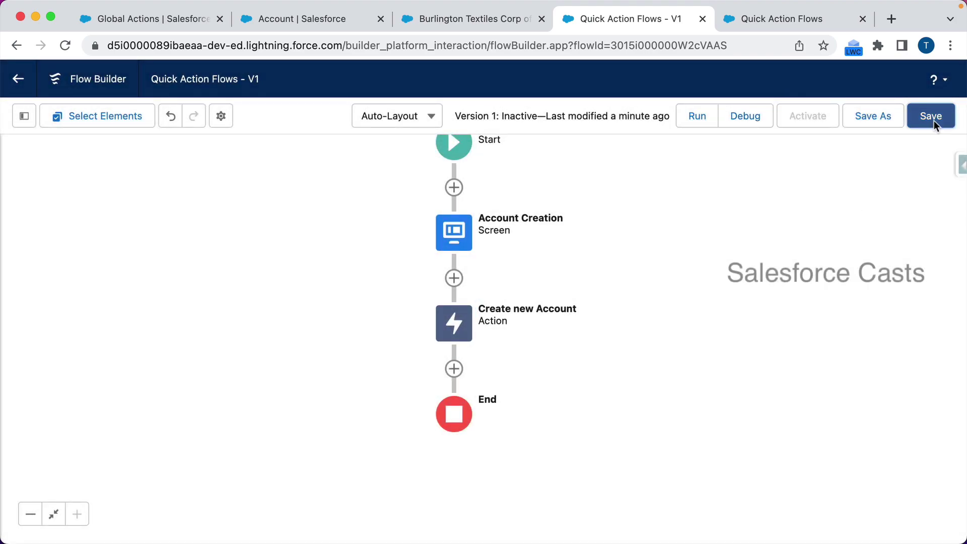
pyautogui.click(932, 116)
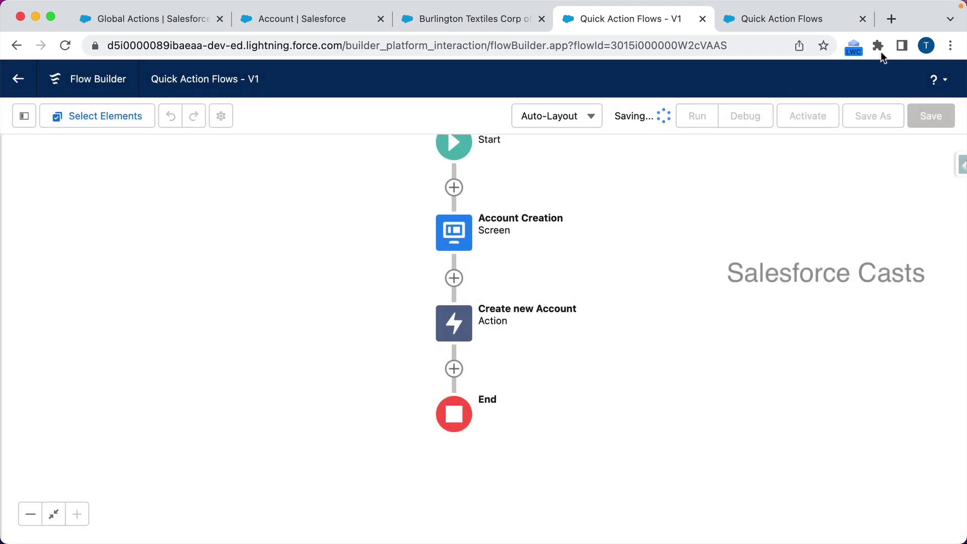
pyautogui.click(862, 18)
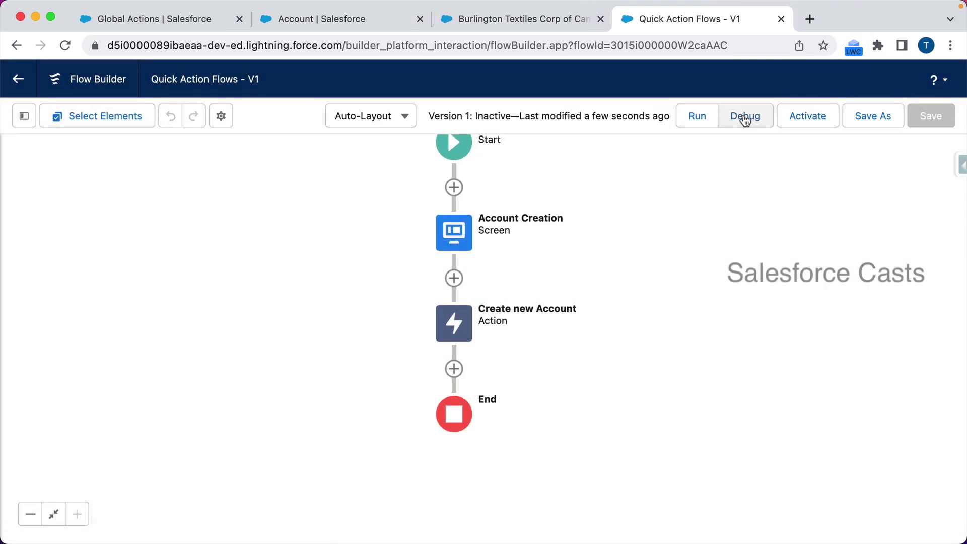
# Debug-run the flow with Account Name 'Burlington Textiles corp of Asia'
pyautogui.click(744, 117)
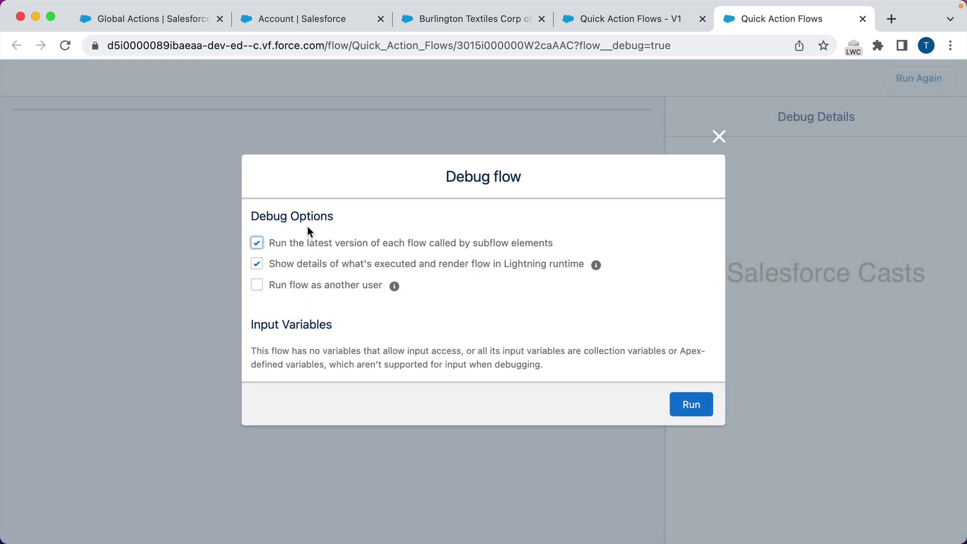
pyautogui.click(690, 404)
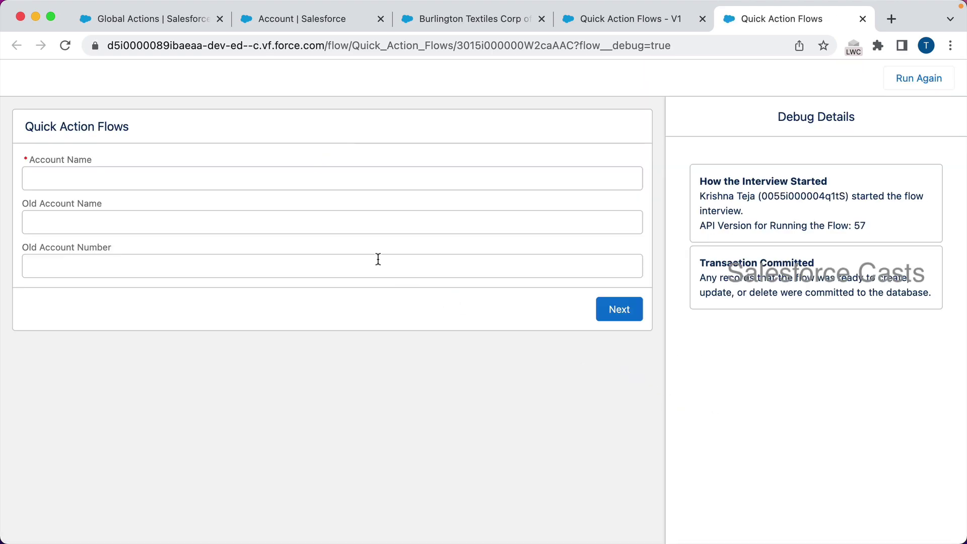
pyautogui.click(289, 181)
pyautogui.write('Burlington Textiles corp of Asia')
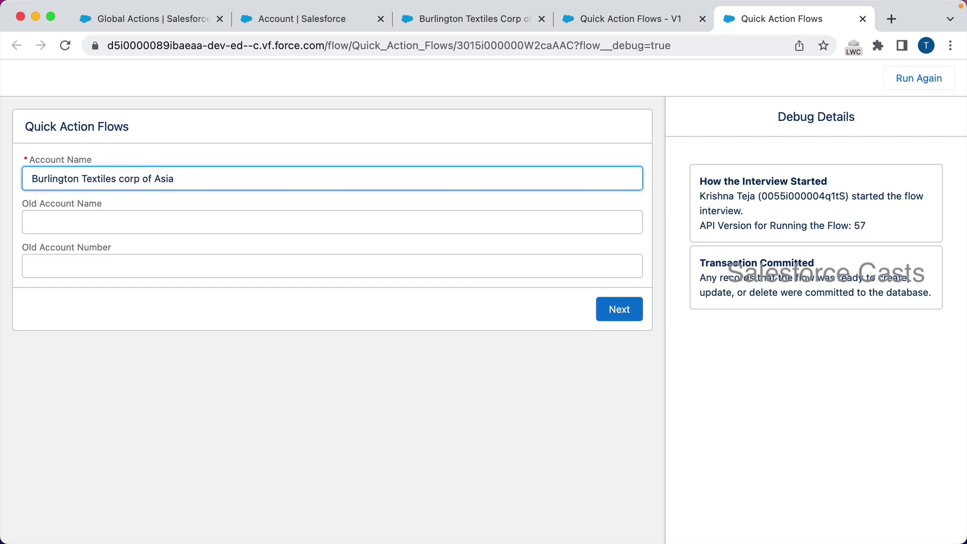
# Enter old name 'Burlington Textiles corp of India' and an old account number, then submit
pyautogui.tripleClick(278, 183)
pyautogui.press('super+c')
pyautogui.click(266, 220)
pyautogui.press('super+v')
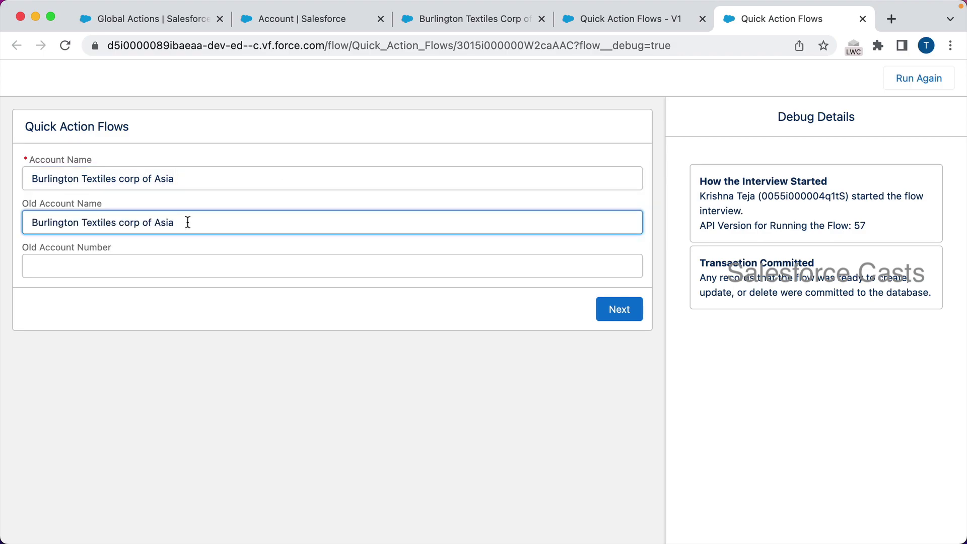
pyautogui.hotkey('alt', 'BackSpace')
pyautogui.write('India')
pyautogui.click(200, 257)
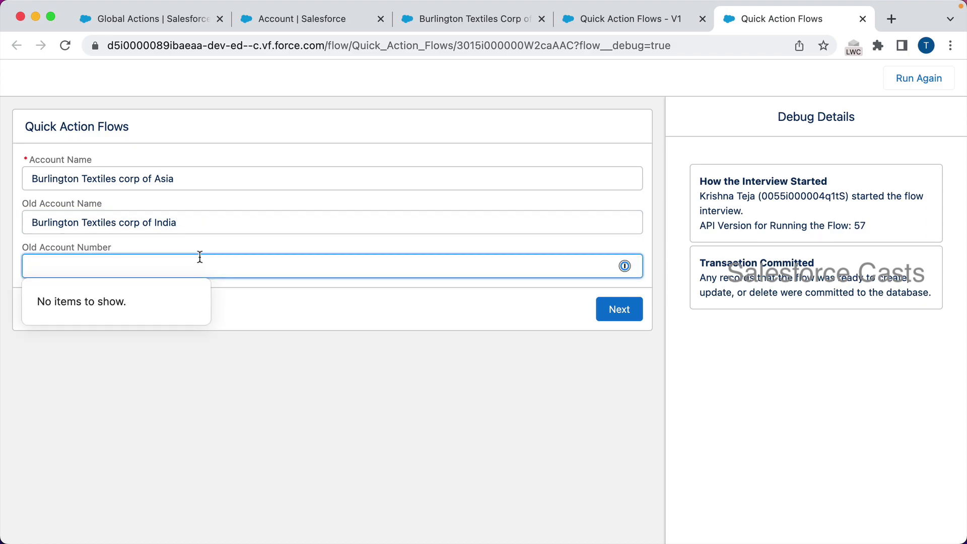
pyautogui.write('555678999876')
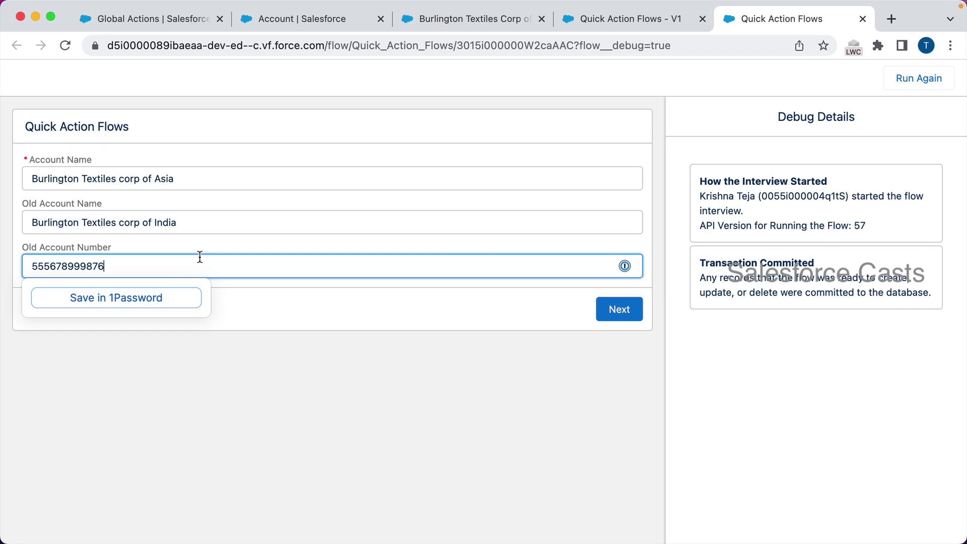
pyautogui.click(608, 307)
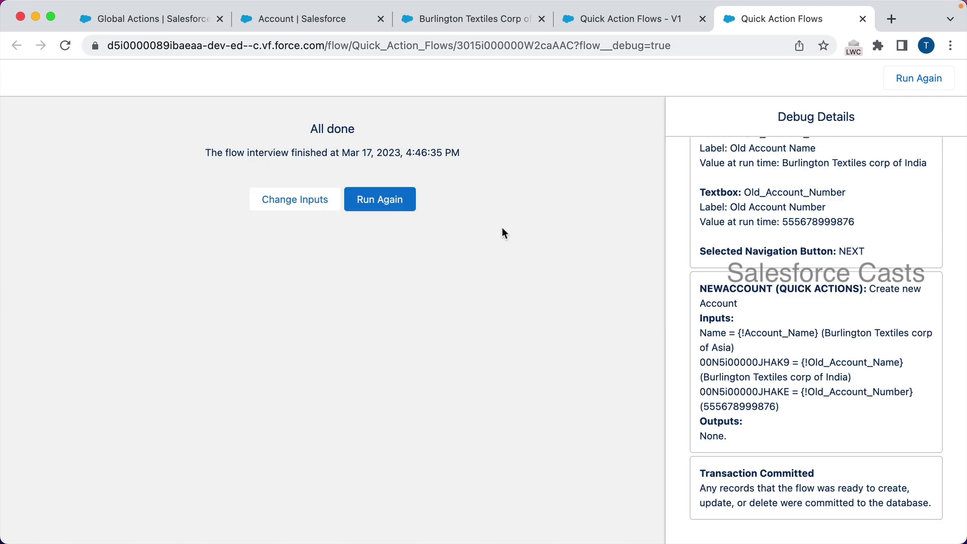
pyautogui.click(275, 21)
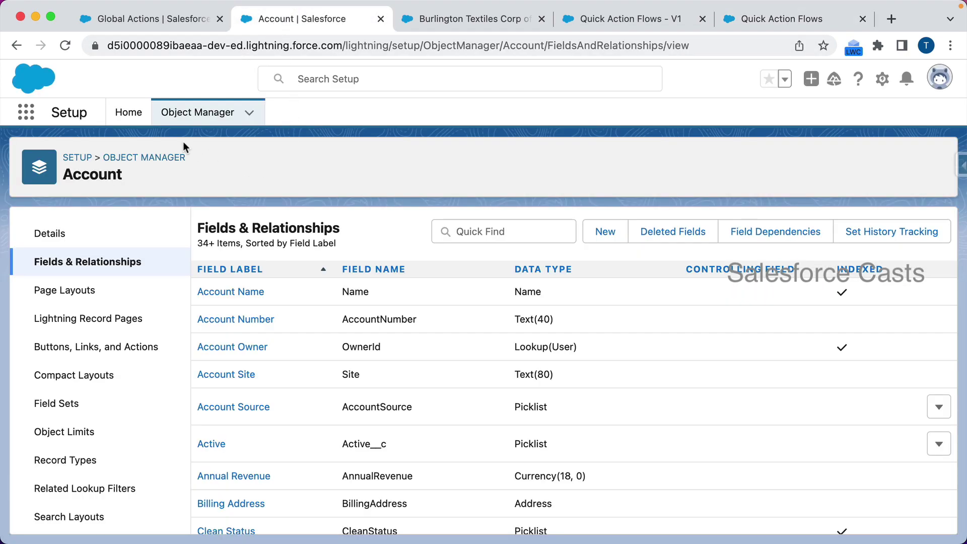
# Open the Burlington Textiles corp of Asia account's Details and check its Old Account Name and Number
pyautogui.click(25, 112)
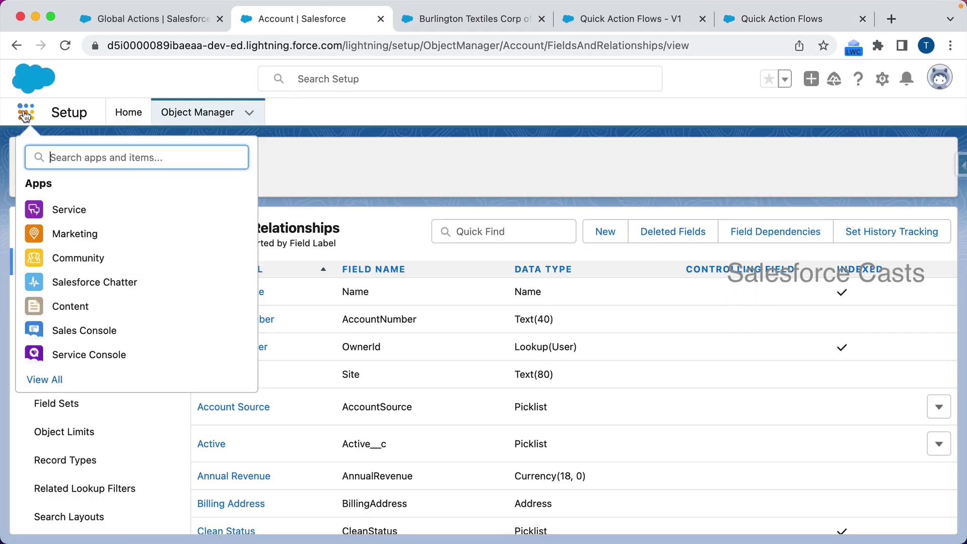
pyautogui.click(455, 20)
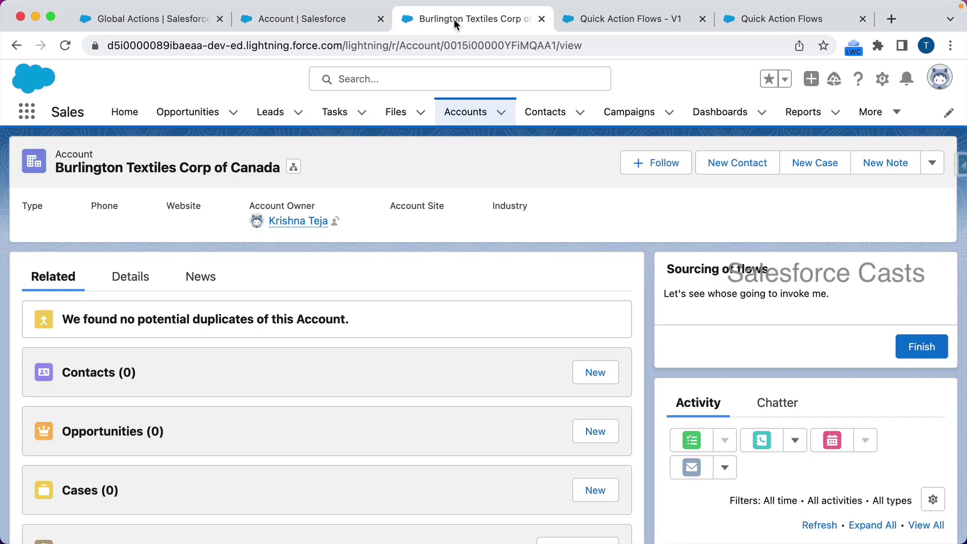
pyautogui.click(463, 114)
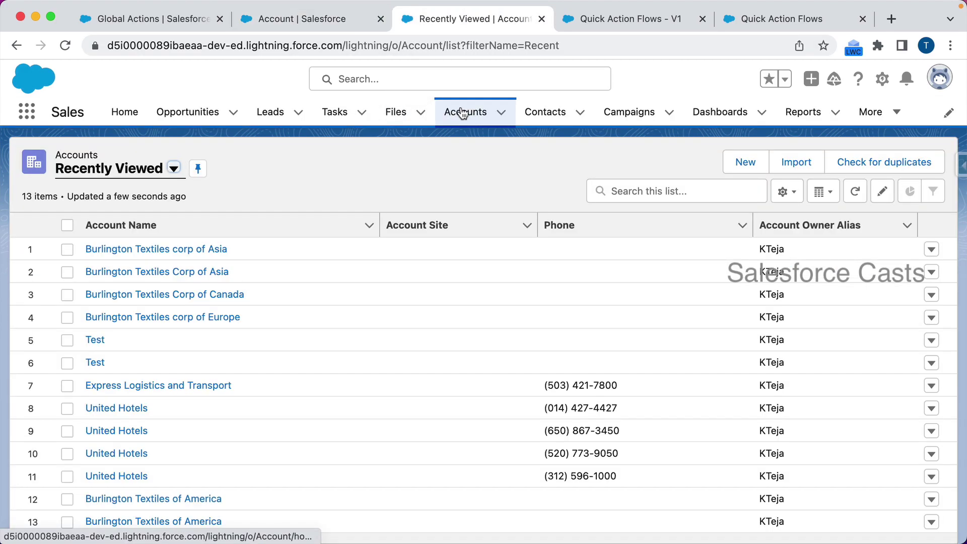
pyautogui.click(216, 250)
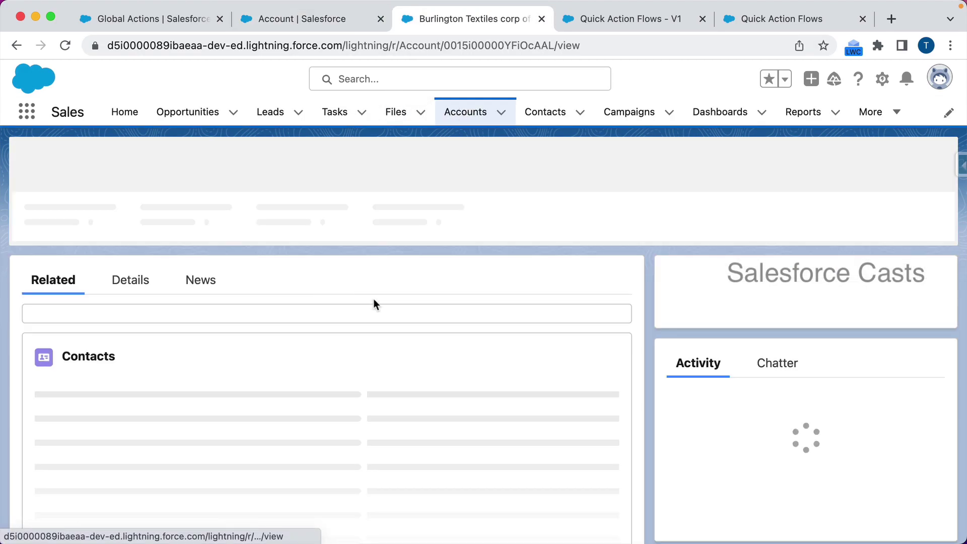
pyautogui.click(135, 280)
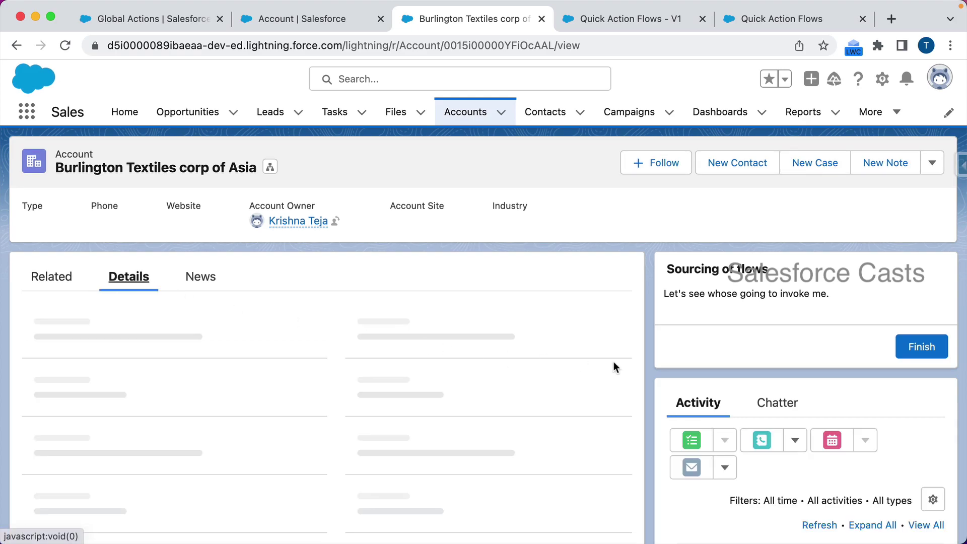
pyautogui.scroll(-3, 613, 368)
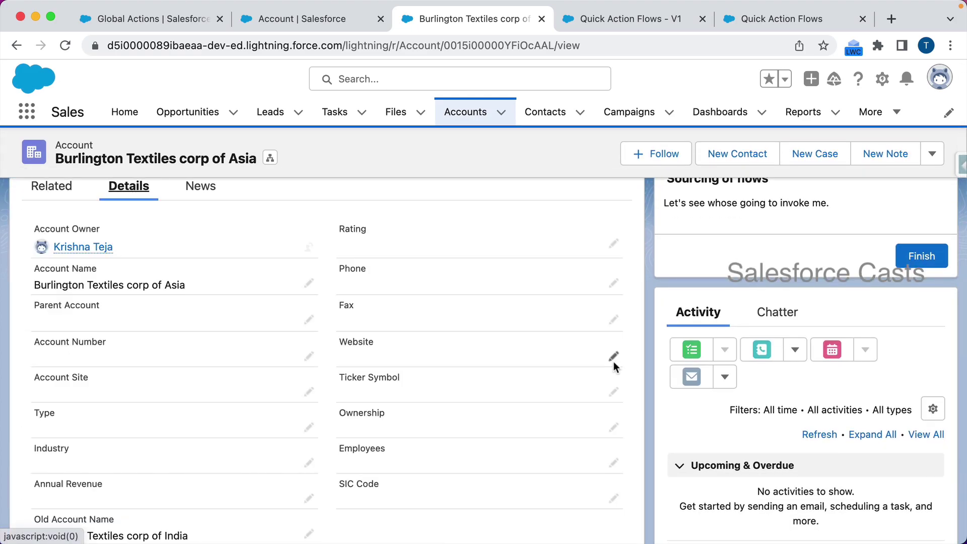
pyautogui.scroll(-5, 614, 367)
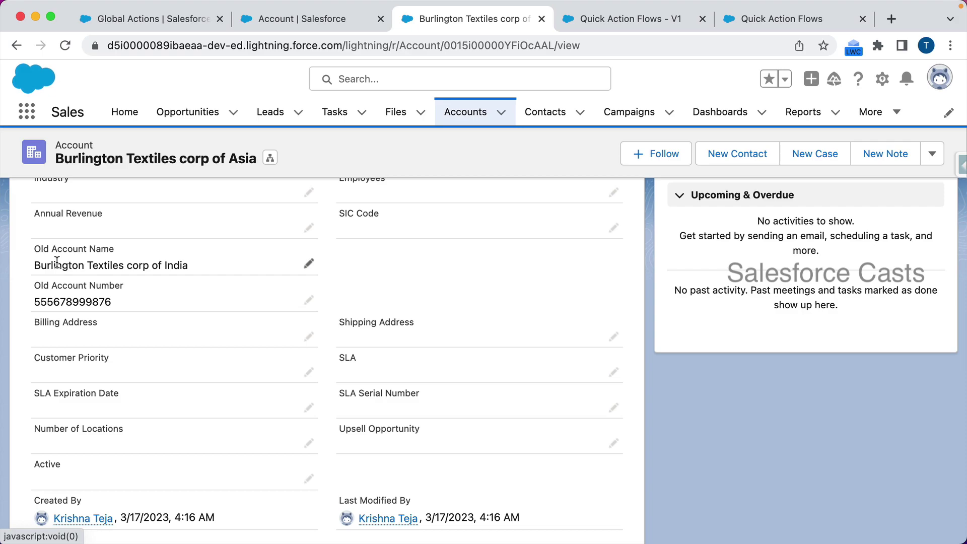
pyautogui.click(653, 25)
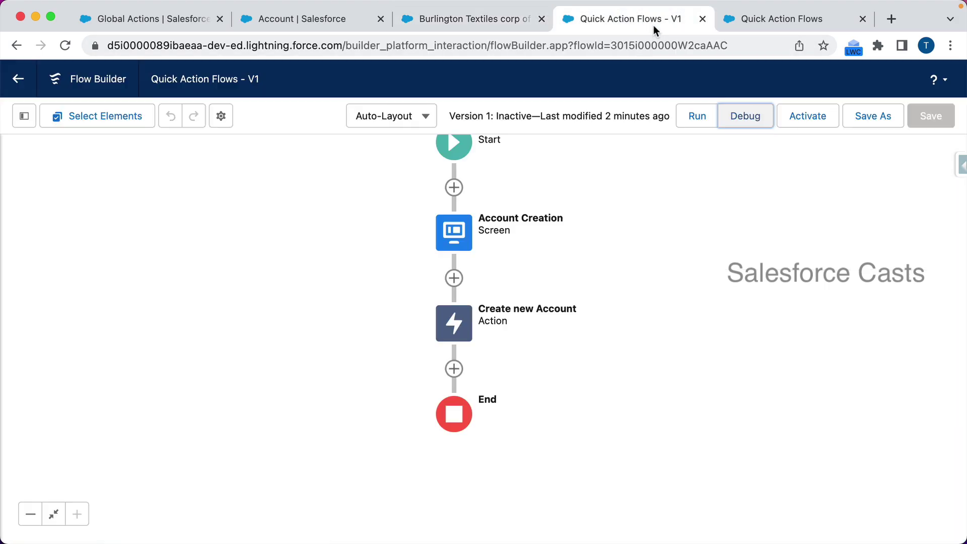
# Insert an Action after the Account Creation screen and browse its categories against Setup's Global Actions
pyautogui.click(454, 278)
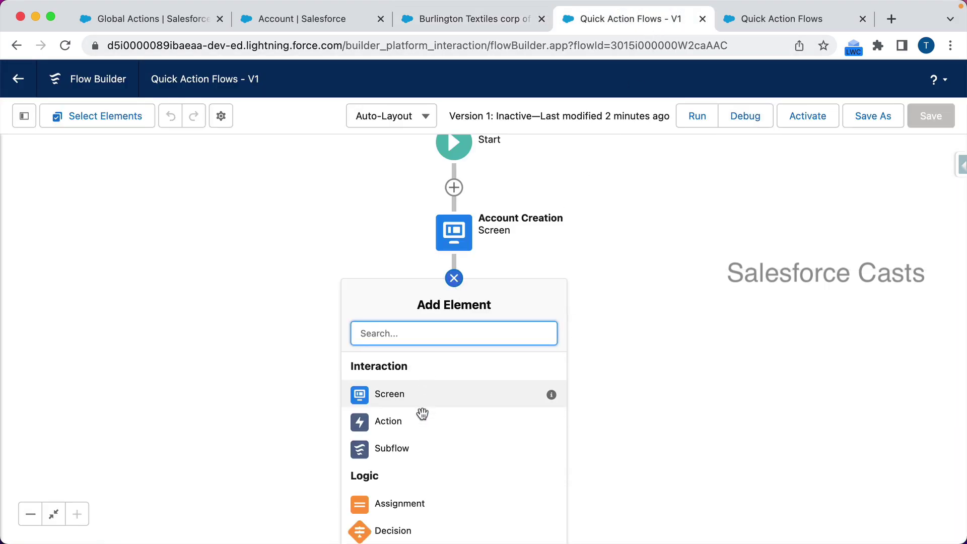
pyautogui.click(424, 427)
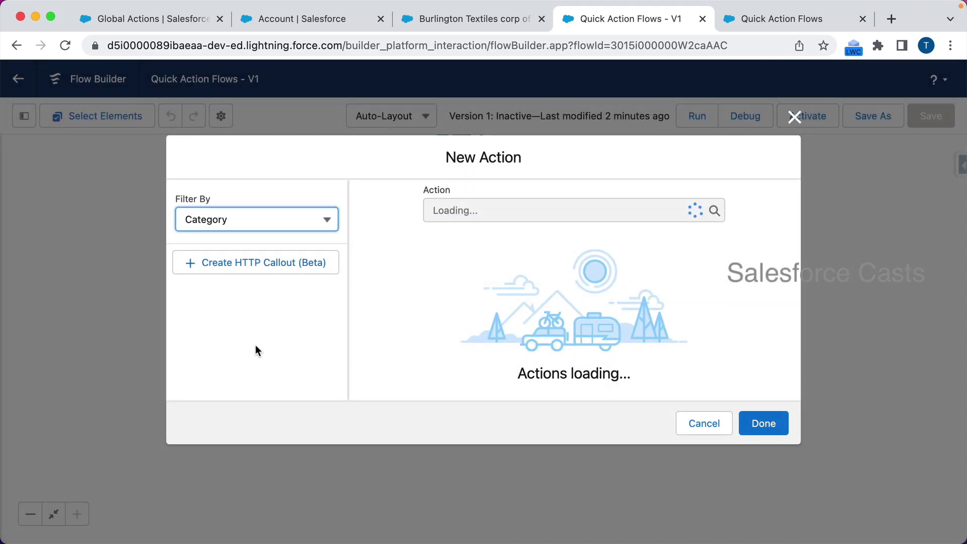
pyautogui.scroll(-5, 271, 335)
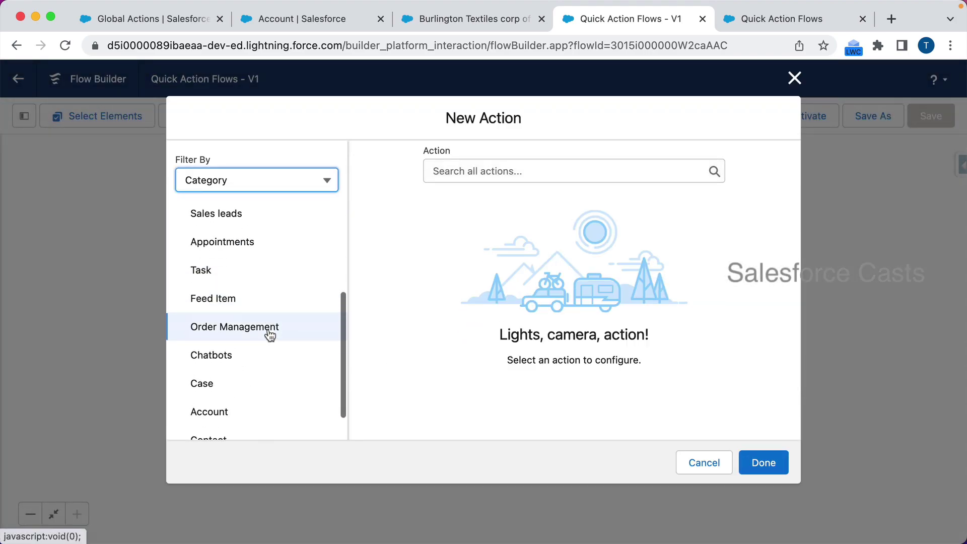
pyautogui.scroll(-3, 271, 335)
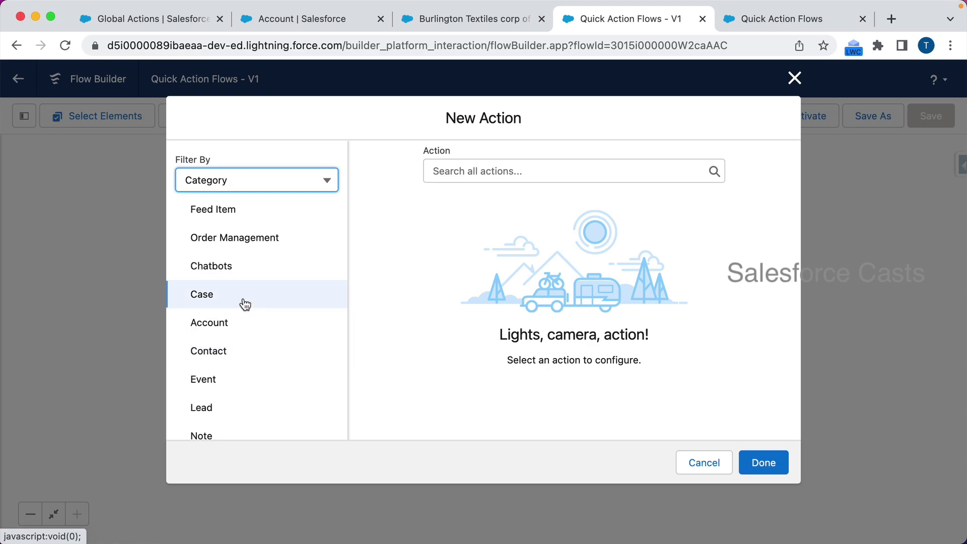
pyautogui.scroll(-3, 261, 338)
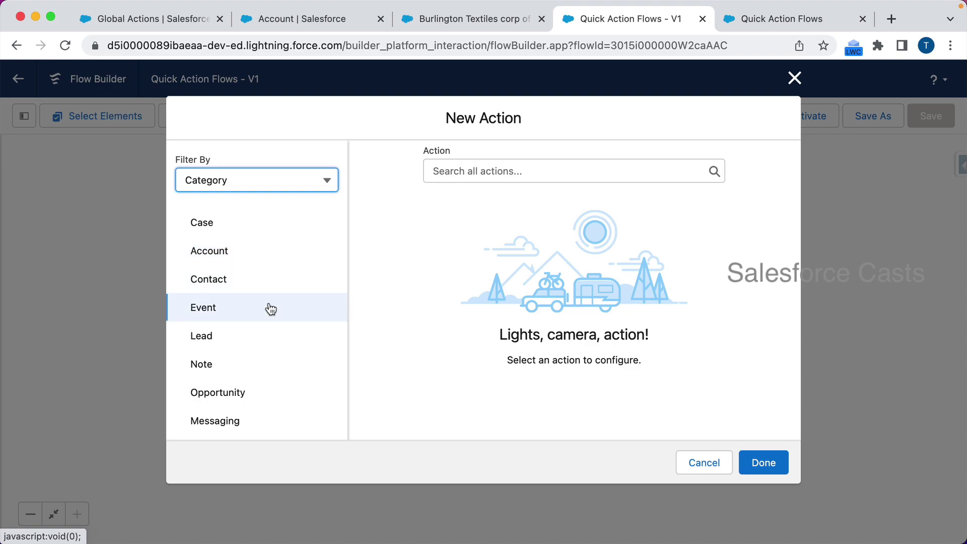
pyautogui.scroll(3, 271, 308)
pyautogui.scroll(-3, 271, 308)
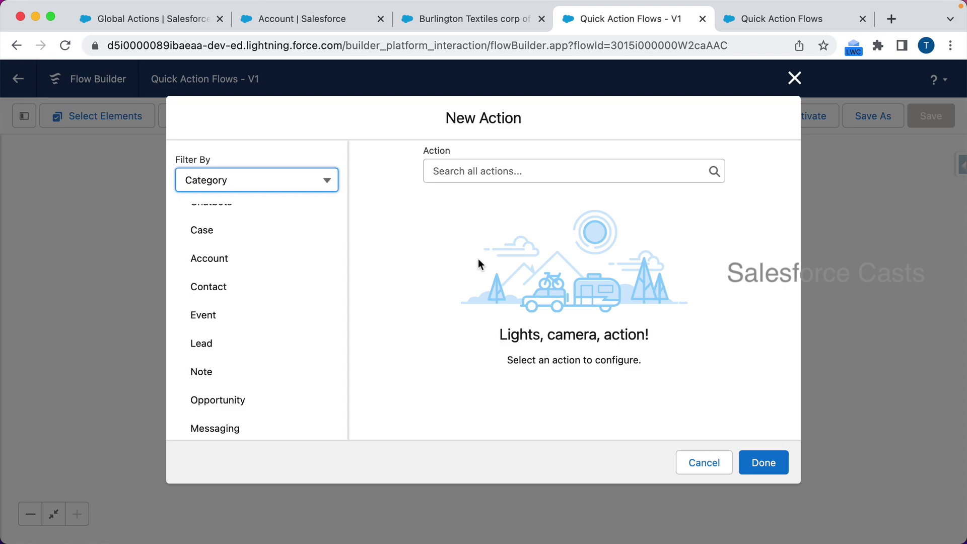
pyautogui.click(185, 22)
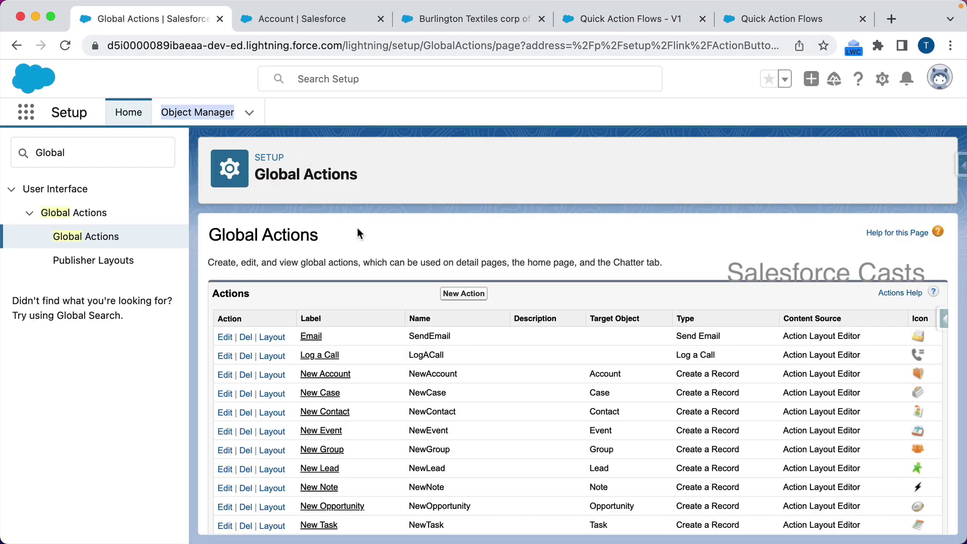
pyautogui.click(634, 22)
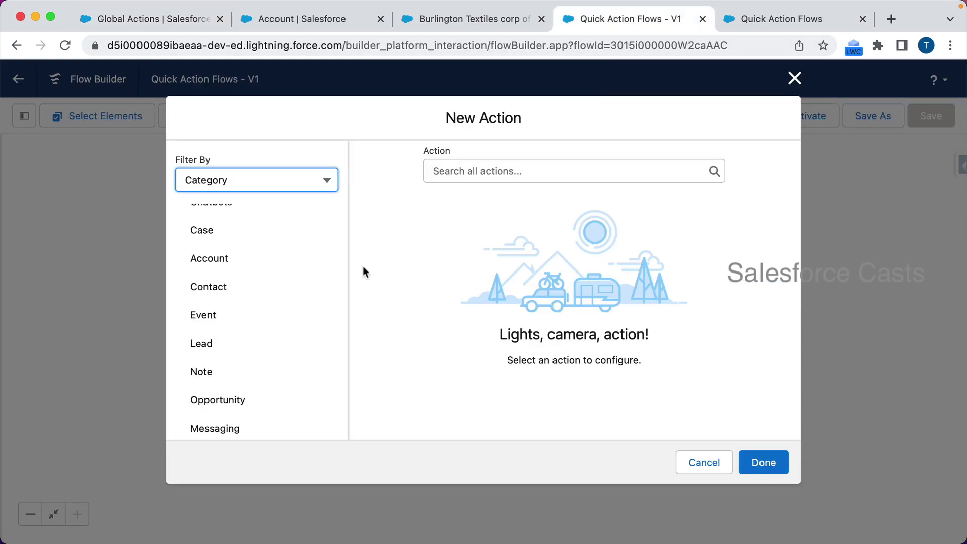